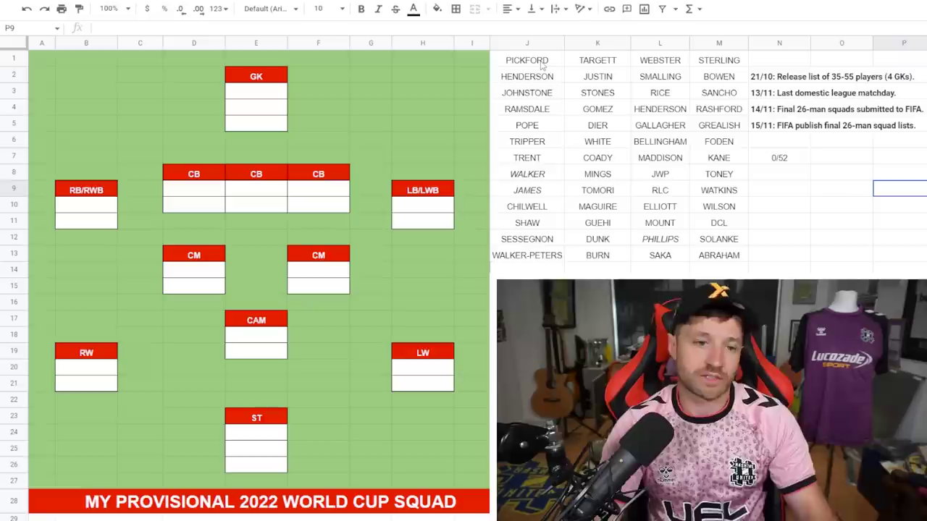
# - Copy PICKFORD from the player list into the first GK slot and TRIPPER into the first RB/RWB slot
pyautogui.click(541, 62)
pyautogui.hotkey('ctrl', 'c')
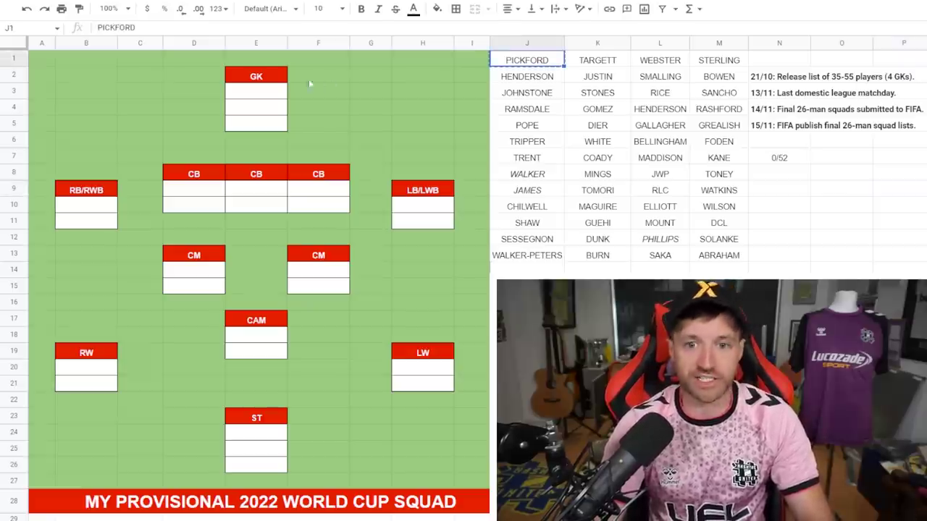
pyautogui.click(272, 94)
pyautogui.hotkey('ctrl', 'v')
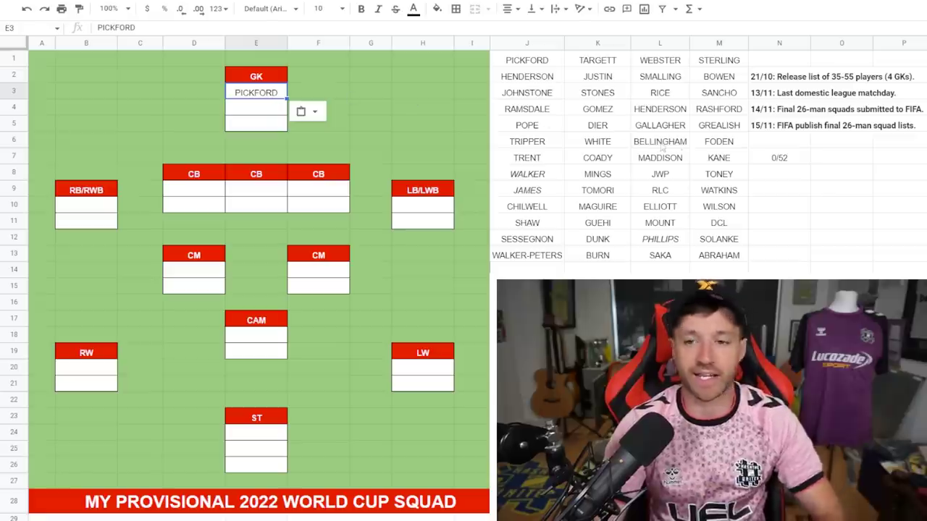
pyautogui.click(732, 160)
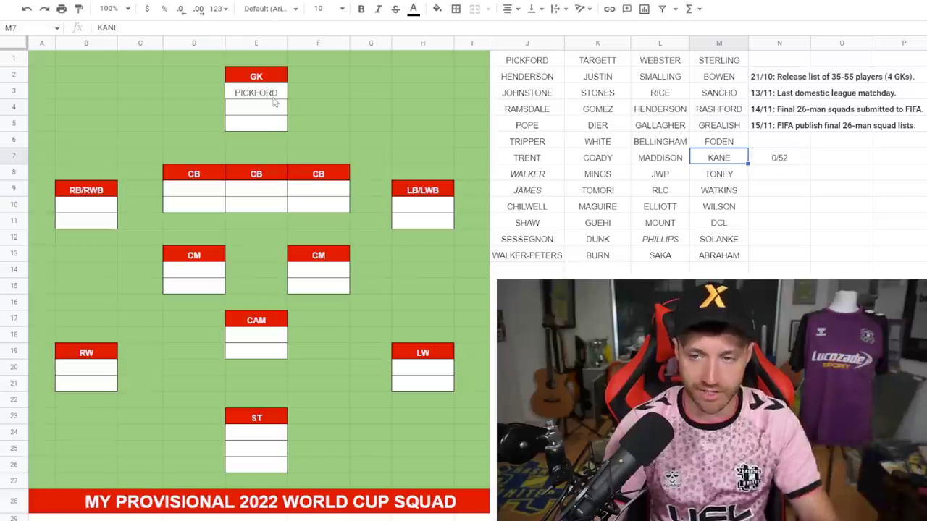
pyautogui.click(555, 142)
pyautogui.hotkey('ctrl', 'c')
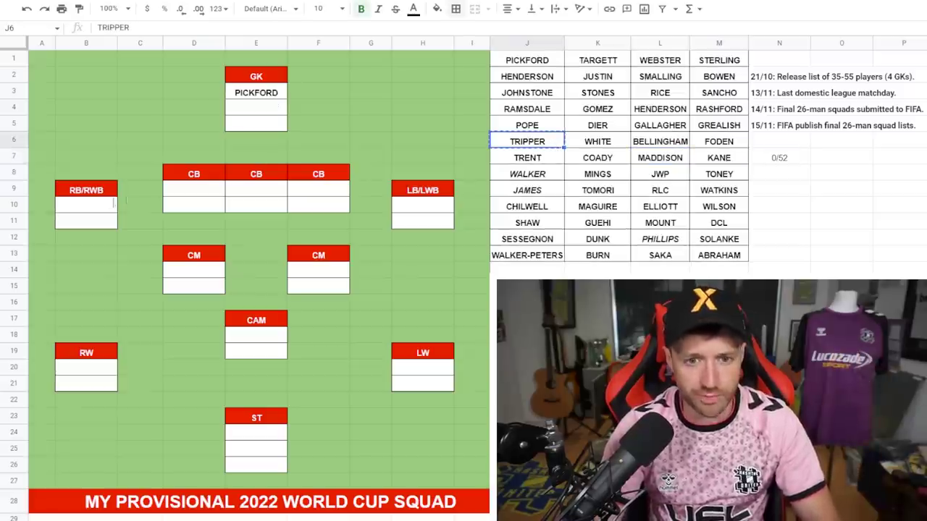
pyautogui.click(114, 204)
pyautogui.hotkey('ctrl', 'v')
# - Copy RICE into the first slot of the left CM box and BELLINGHAM into the first slot of the right CM box
pyautogui.click(659, 93)
pyautogui.hotkey('ctrl', 'c')
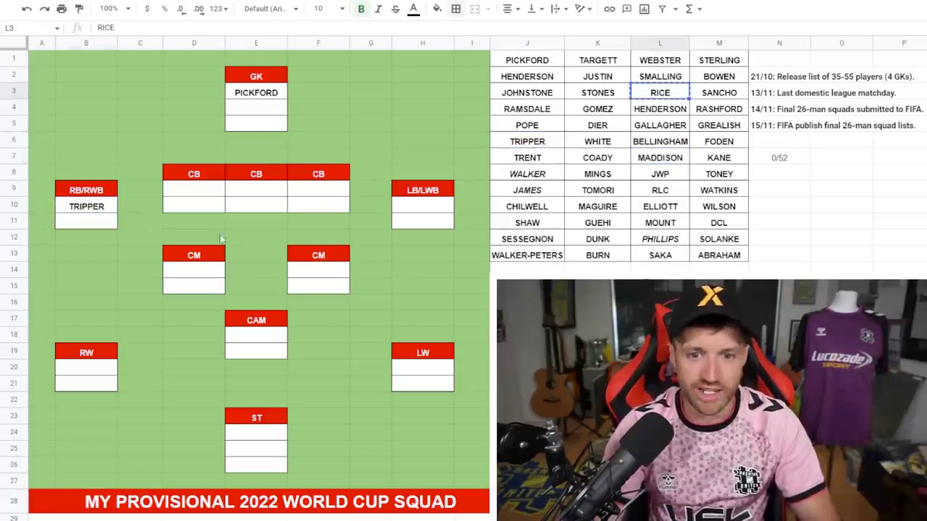
pyautogui.click(202, 274)
pyautogui.hotkey('ctrl', 'v')
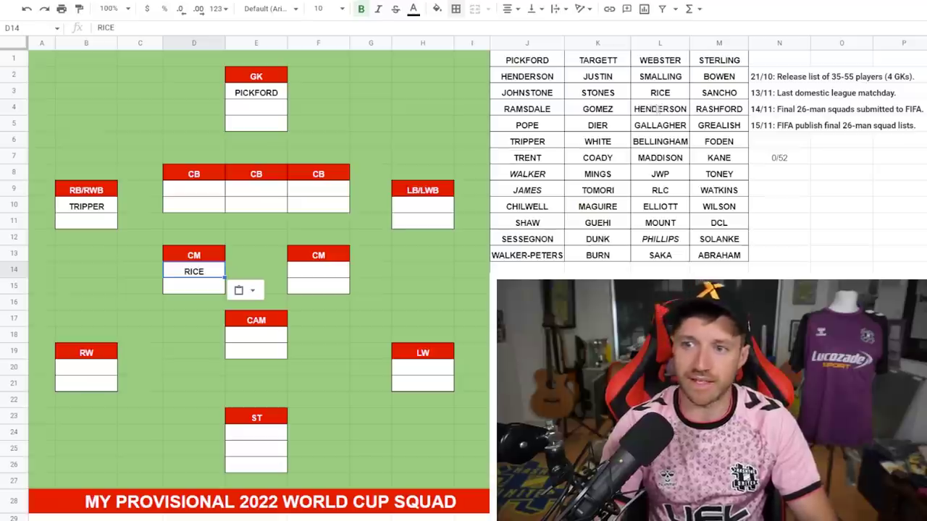
pyautogui.click(655, 141)
pyautogui.hotkey('ctrl', 'c')
pyautogui.click(330, 272)
pyautogui.hotkey('ctrl', 'v')
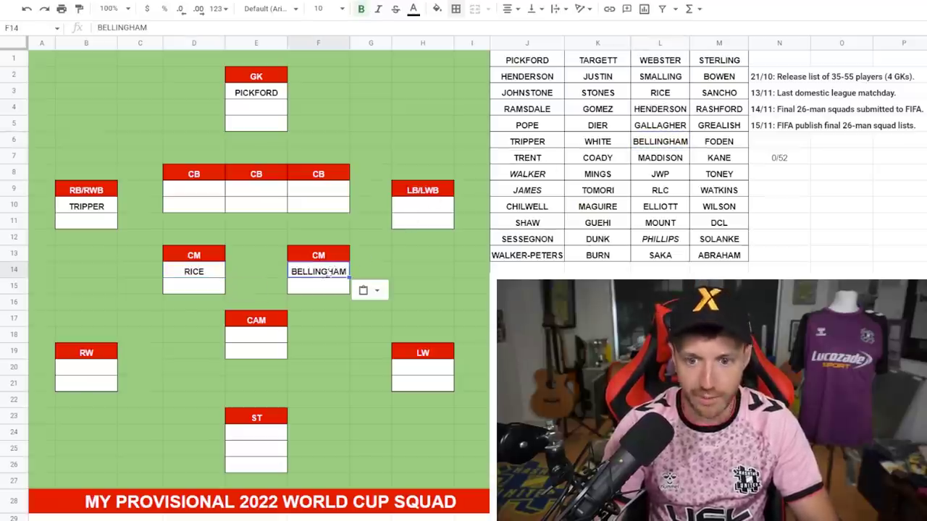
# - Fill the two RW slots with SAKA and STERLING from the player list
pyautogui.click(677, 259)
pyautogui.hotkey('ctrl', 'c')
pyautogui.click(96, 373)
pyautogui.hotkey('ctrl', 'v')
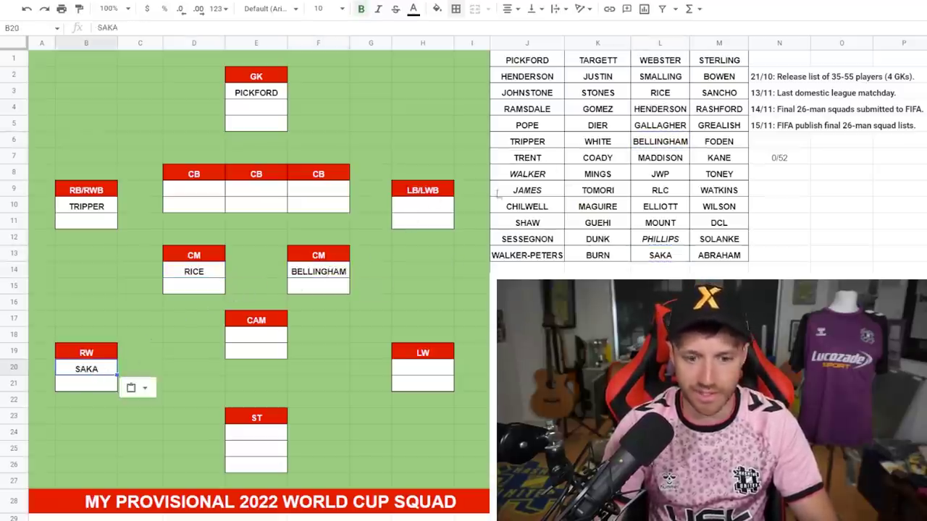
pyautogui.click(719, 60)
pyautogui.hotkey('ctrl', 'c')
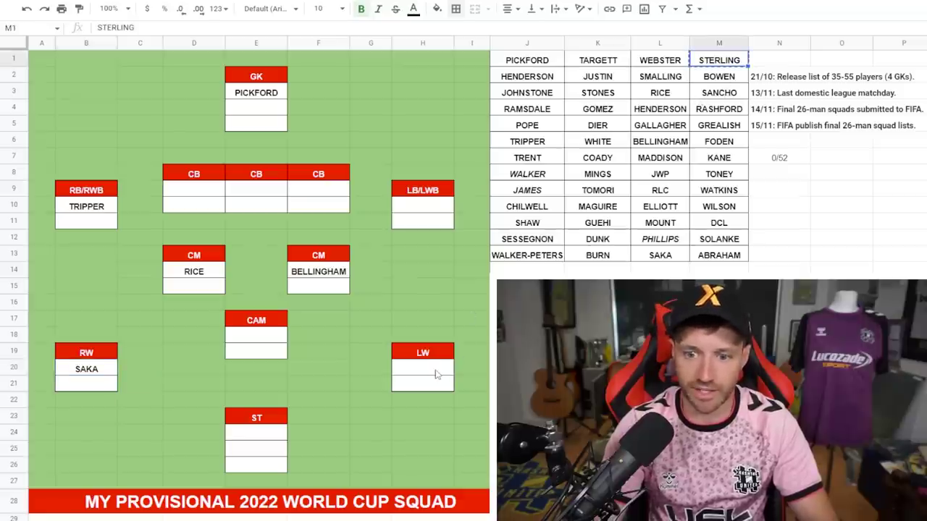
pyautogui.click(86, 385)
pyautogui.hotkey('ctrl', 'v')
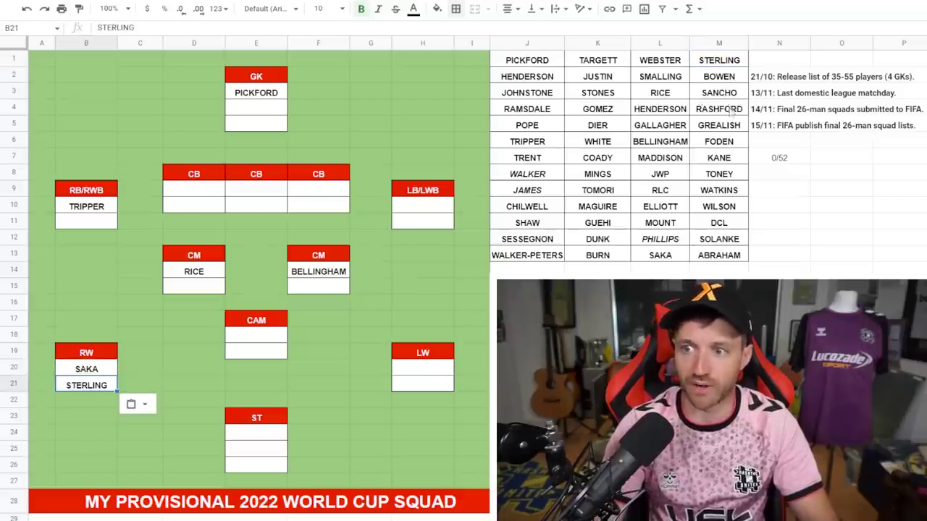
# - Copy GREALISH and FODEN together from the player list into the two LW slots
pyautogui.click(731, 129)
pyautogui.moveTo(733, 130); pyautogui.dragTo(733, 143)
pyautogui.hotkey('ctrl', 'c')
pyautogui.click(432, 375)
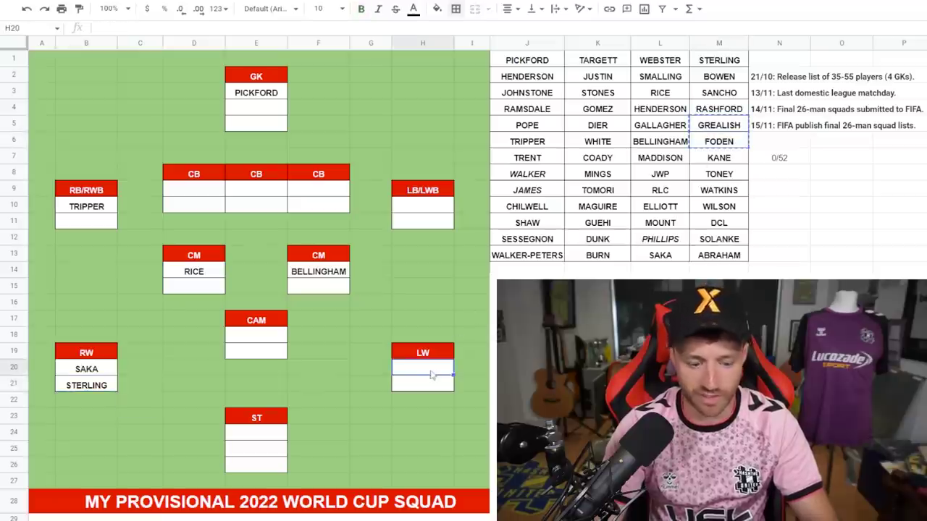
pyautogui.hotkey('ctrl', 'v')
# - Copy MOUNT into the first CAM slot and KANE into the first ST slot
pyautogui.click(667, 223)
pyautogui.hotkey('ctrl', 'c')
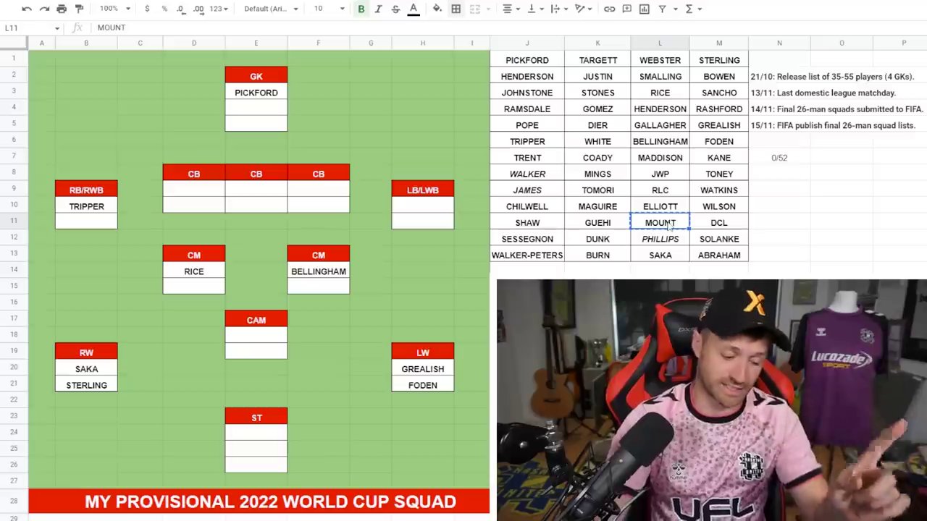
pyautogui.click(273, 339)
pyautogui.hotkey('ctrl', 'v')
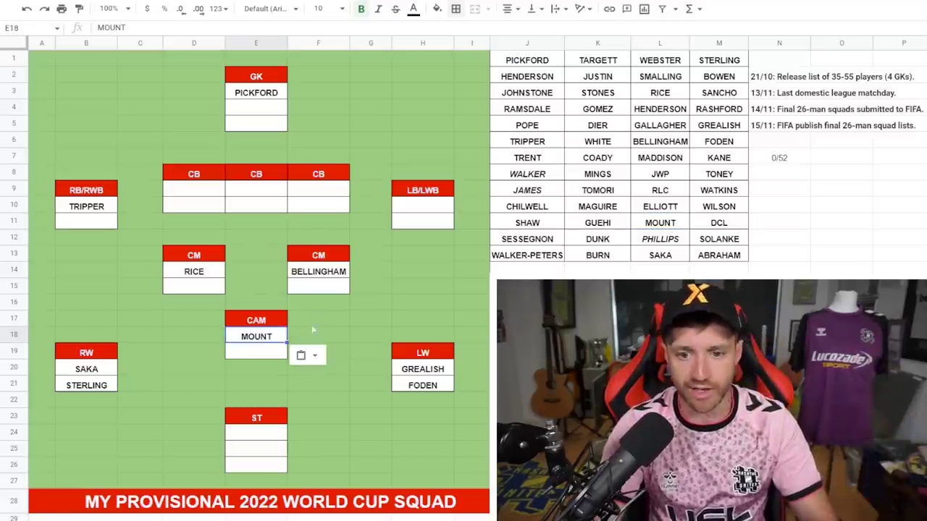
pyautogui.click(725, 159)
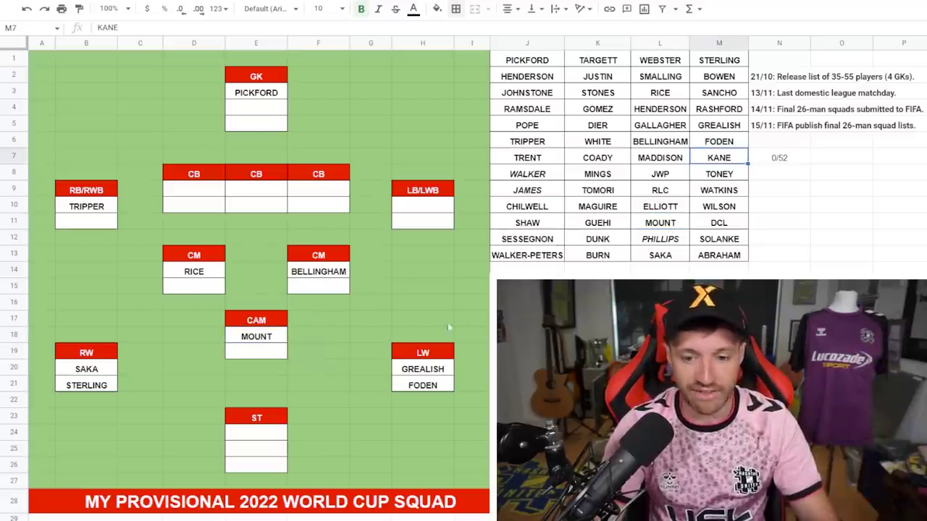
pyautogui.hotkey('ctrl', 'c')
pyautogui.click(268, 435)
pyautogui.hotkey('ctrl', 'v')
pyautogui.click(779, 384)
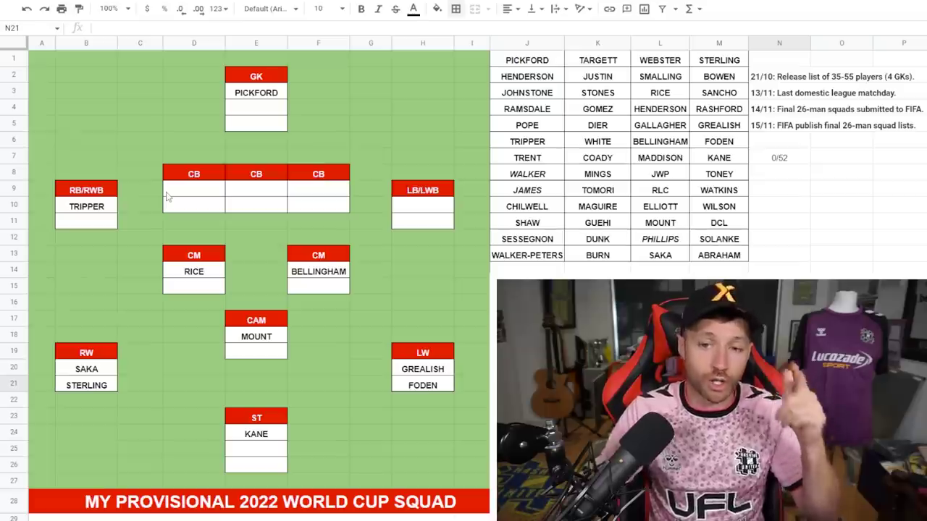
# - Shade the JAMES cell in the player list light red
pyautogui.moveTo(539, 181); pyautogui.dragTo(543, 192)
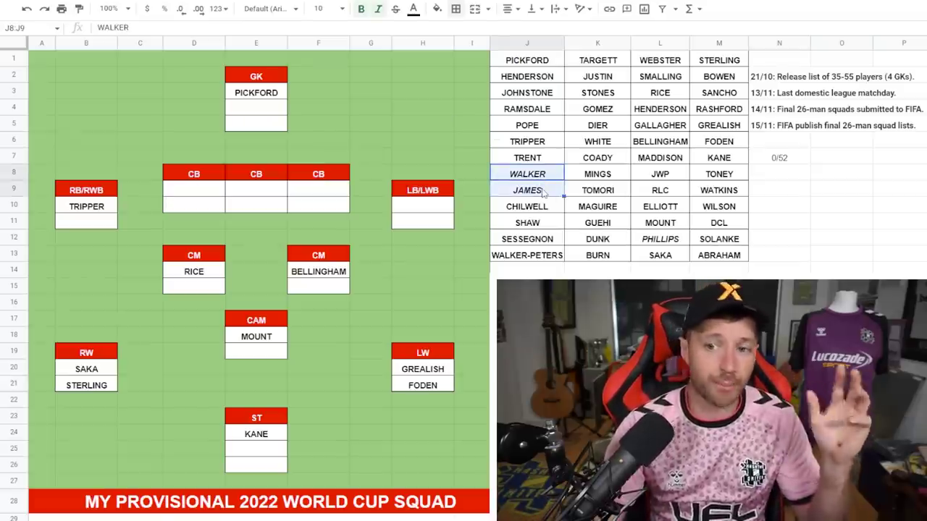
pyautogui.click(543, 191)
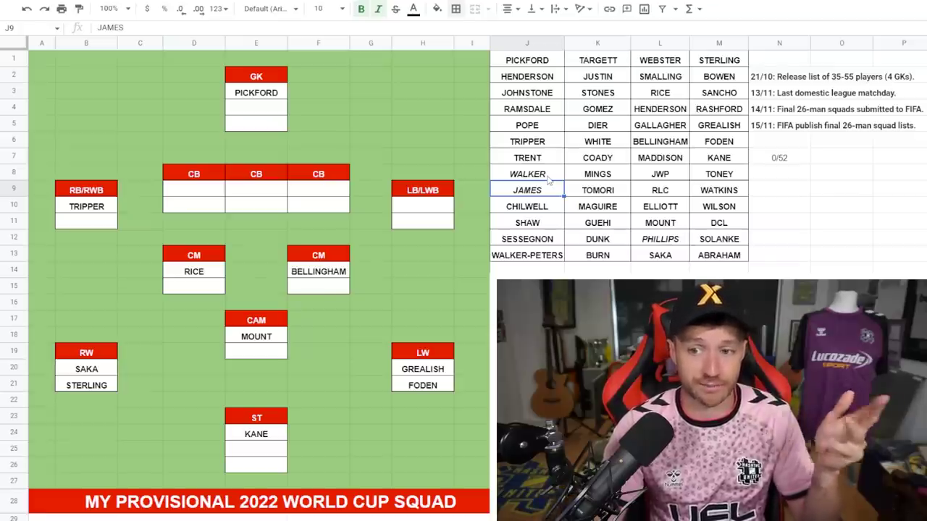
pyautogui.click(548, 178)
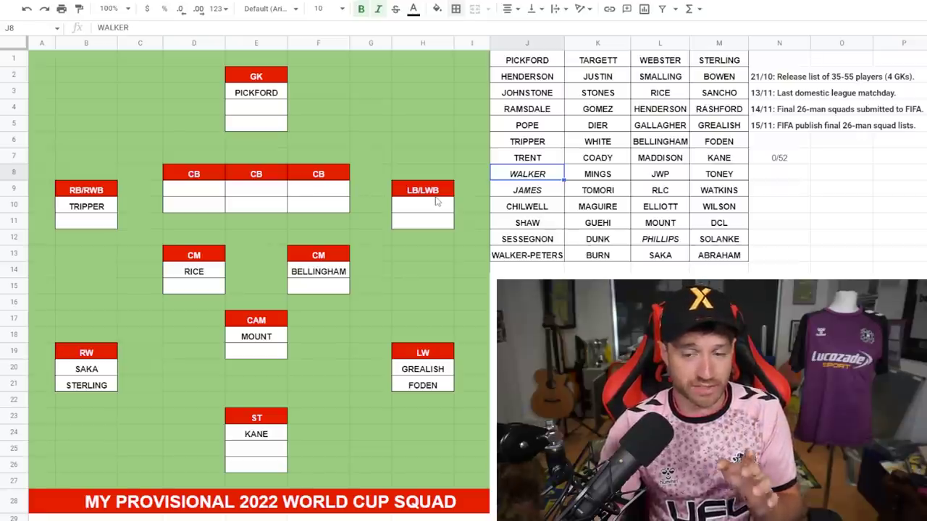
pyautogui.click(544, 192)
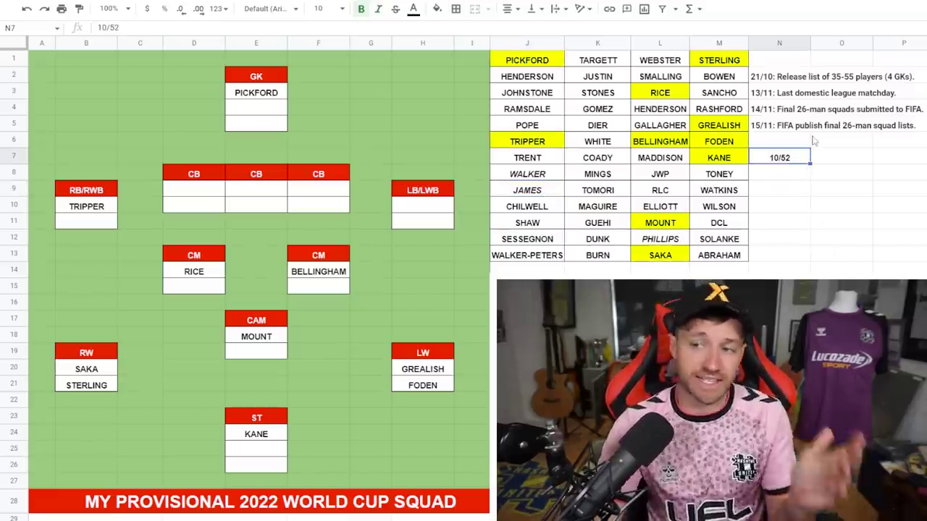
pyautogui.click(543, 192)
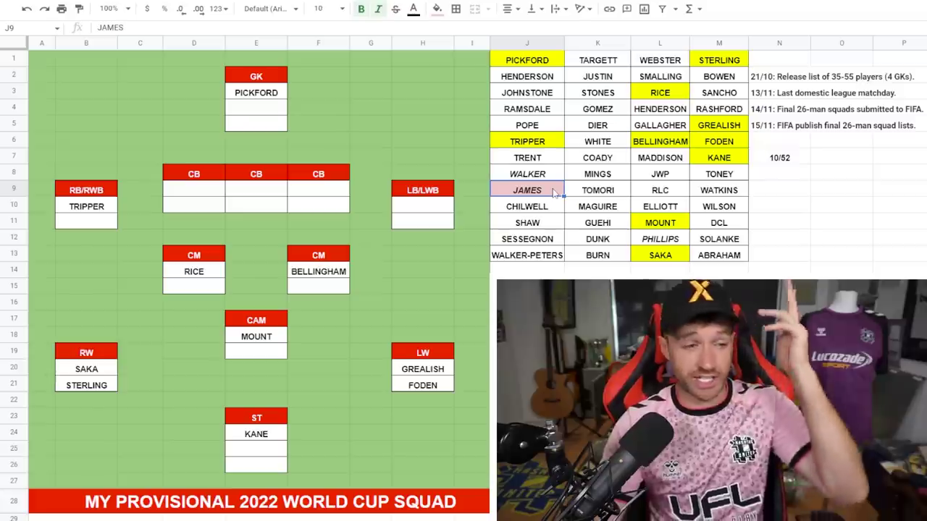
# - Copy TRENT into the second RB/RWB slot and highlight the name in yellow in the player list
pyautogui.click(548, 164)
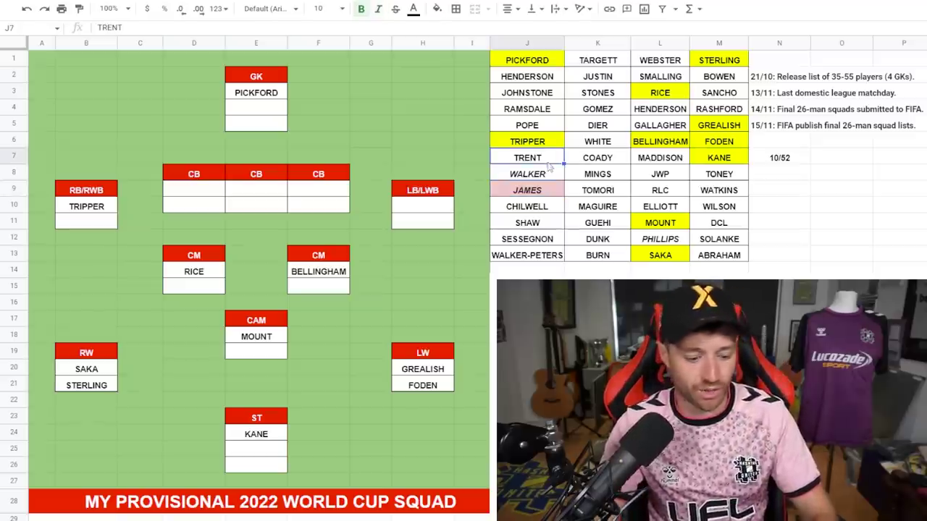
pyautogui.click(106, 225)
pyautogui.hotkey('ctrl', 'v')
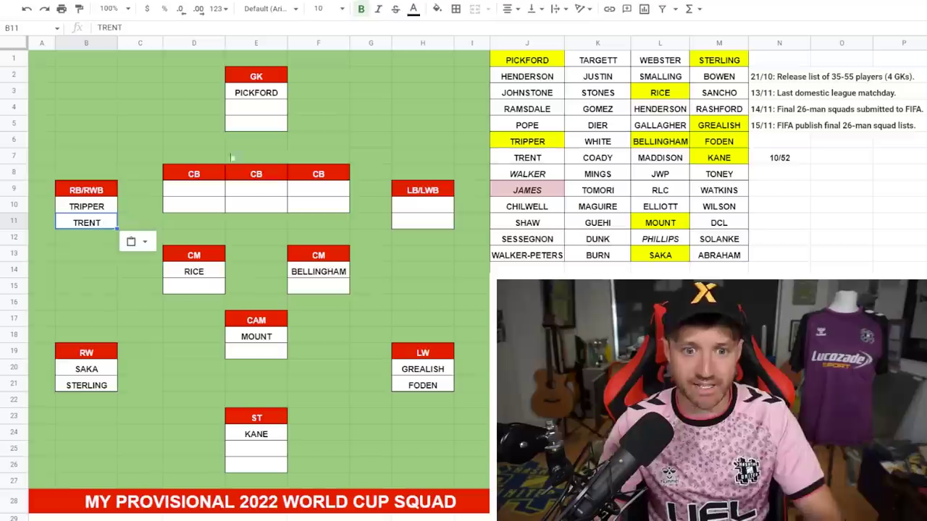
pyautogui.click(559, 194)
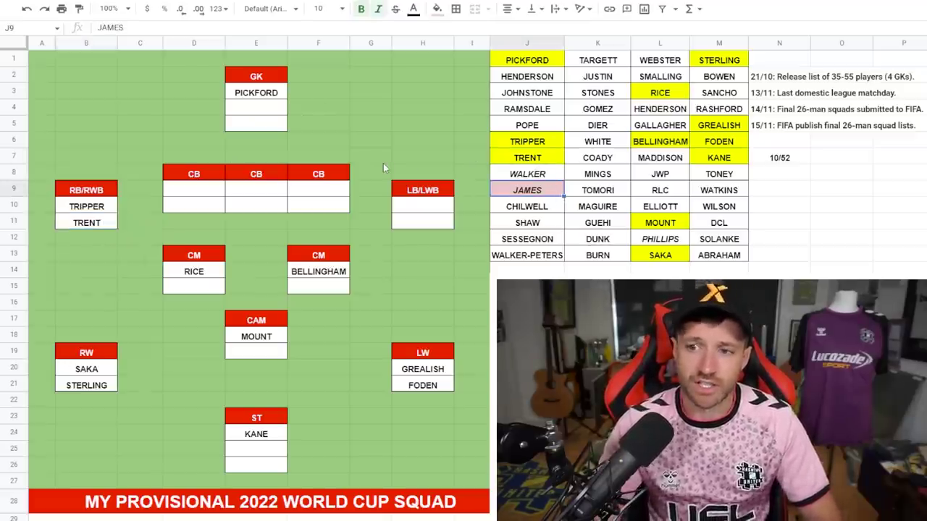
# - Copy STONES into the first slot of the left CB box and mark the pick with a yellow list highlight and a 12/52 tally
pyautogui.click(598, 92)
pyautogui.hotkey('ctrl', 'c')
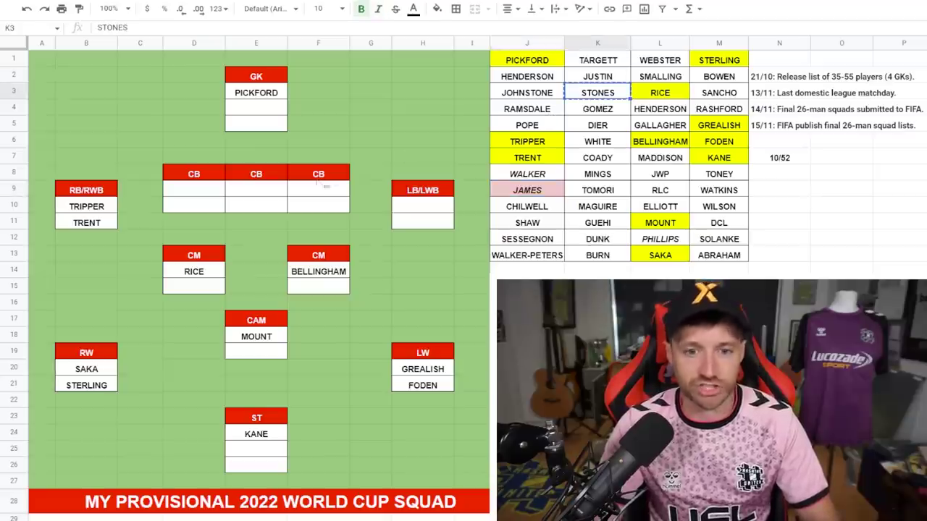
pyautogui.click(215, 191)
pyautogui.hotkey('ctrl', 'v')
pyautogui.click(841, 222)
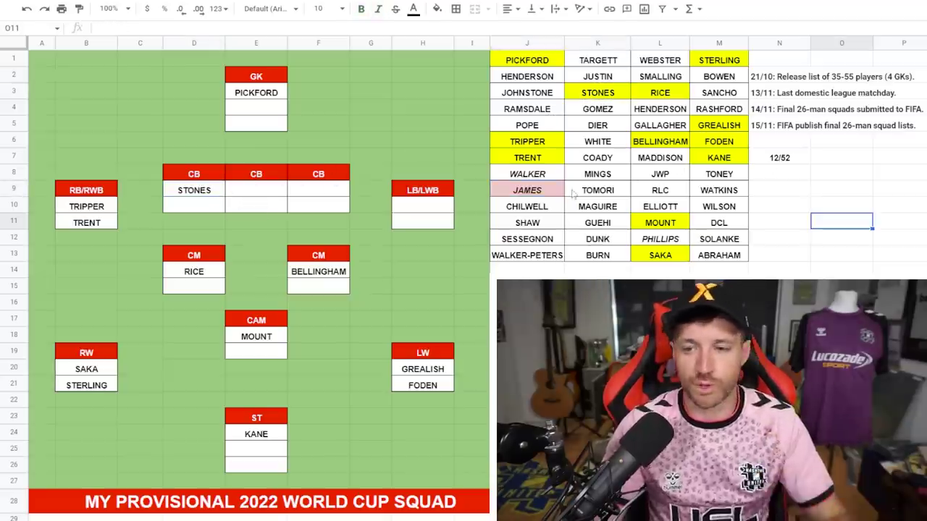
# - Copy CHILWELL into the first LB/LWB slot and mark the pick with a yellow list highlight and a 13/52 tally
pyautogui.click(527, 208)
pyautogui.hotkey('ctrl', 'c')
pyautogui.click(435, 206)
pyautogui.hotkey('ctrl', 'v')
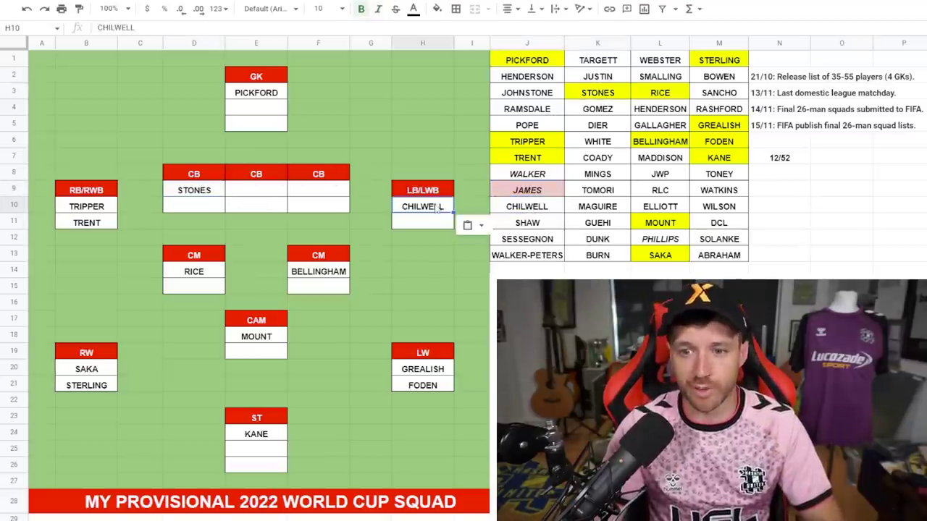
pyautogui.click(759, 223)
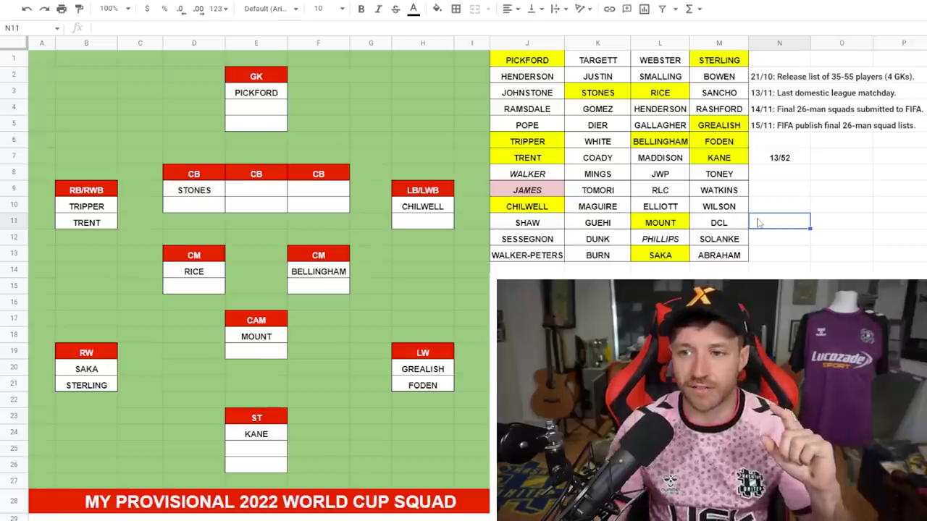
pyautogui.click(621, 207)
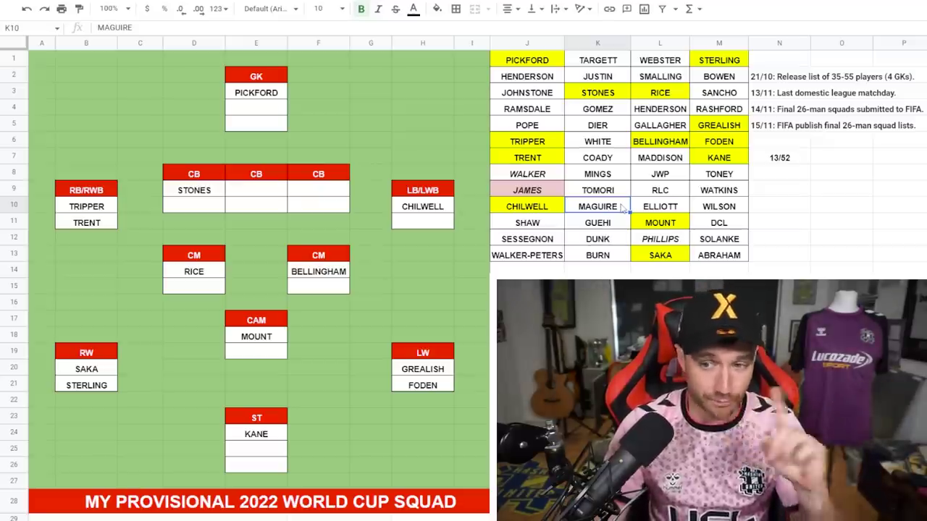
# - Copy DIER from the player list into the first slot of the middle CB box
pyautogui.click(621, 127)
pyautogui.hotkey('ctrl', 'c')
pyautogui.click(271, 192)
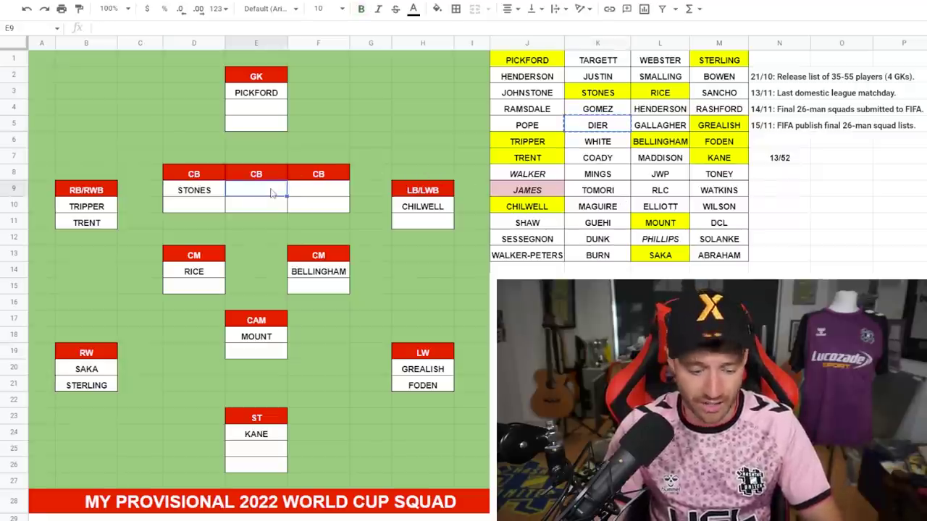
pyautogui.hotkey('ctrl', 'v')
# - Highlight DIER in yellow in the player list and update the picked-player tally to 14/52
pyautogui.click(599, 131)
pyautogui.click(436, 8)
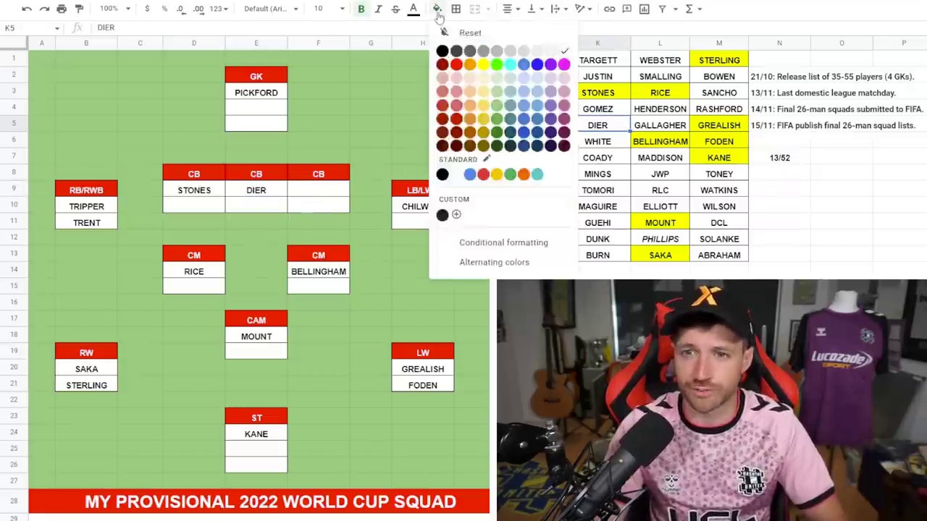
pyautogui.click(468, 62)
pyautogui.click(799, 210)
# - Copy WALKER into the CB slot below STONES and highlight the name in yellow in the player list
pyautogui.click(539, 174)
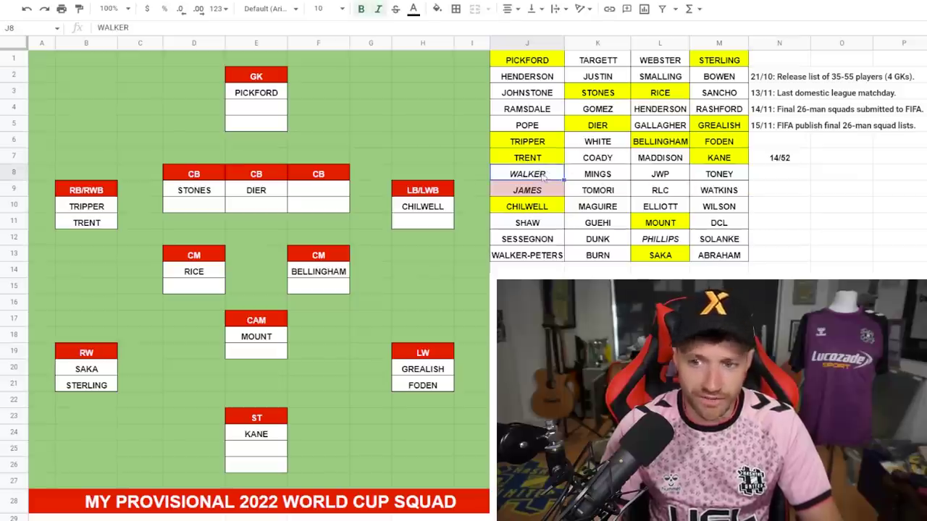
pyautogui.hotkey('ctrl', 'c')
pyautogui.click(208, 209)
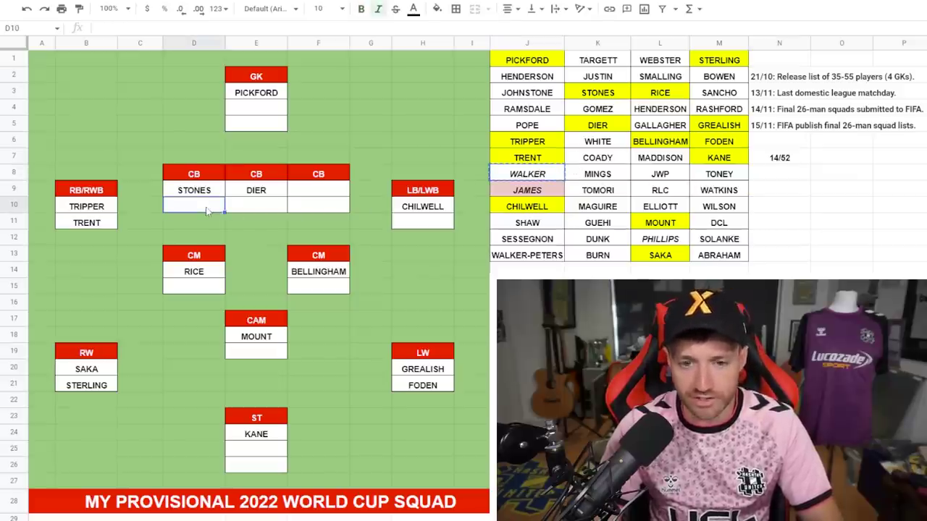
pyautogui.hotkey('ctrl', 'v')
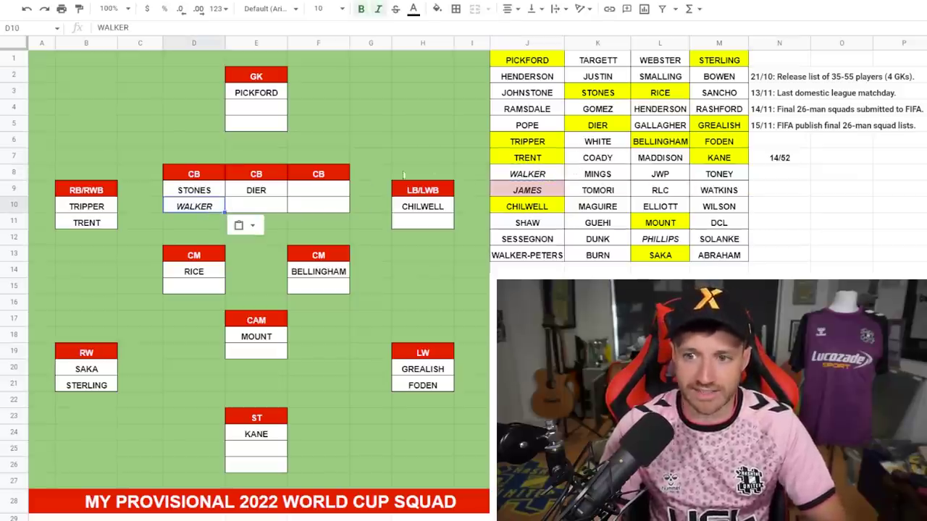
pyautogui.click(536, 179)
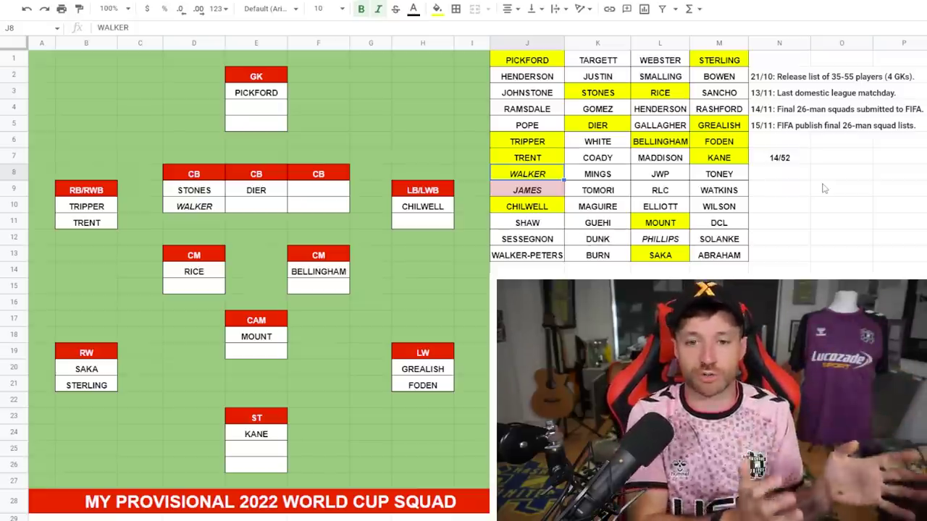
# - Copy WHITE into the CB slot below DIER and mark the pick with a yellow list highlight and a 16/52 tally
pyautogui.click(597, 141)
pyautogui.hotkey('ctrl', 'c')
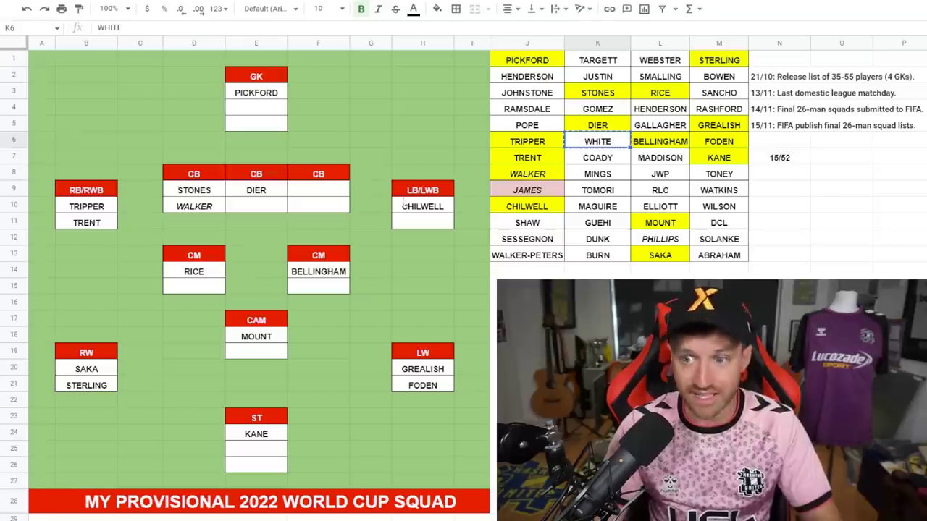
pyautogui.click(264, 212)
pyautogui.hotkey('ctrl', 'v')
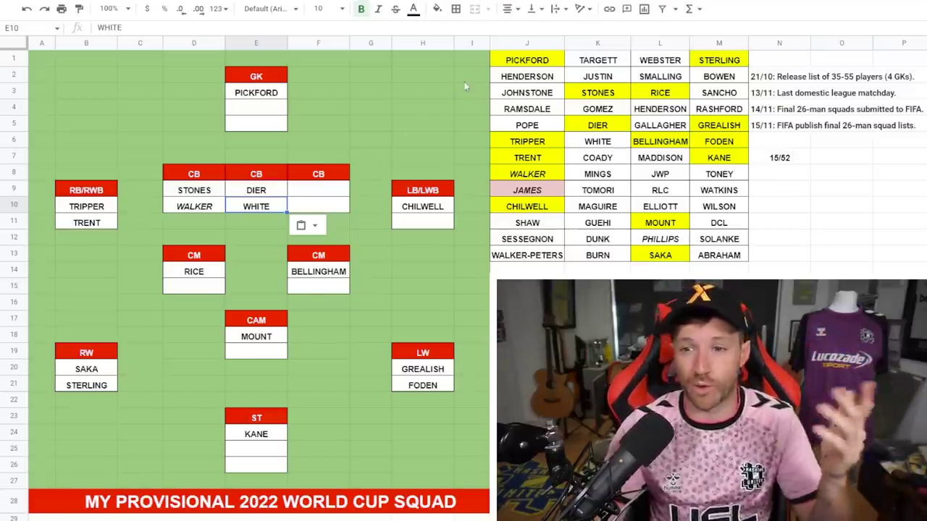
pyautogui.click(594, 146)
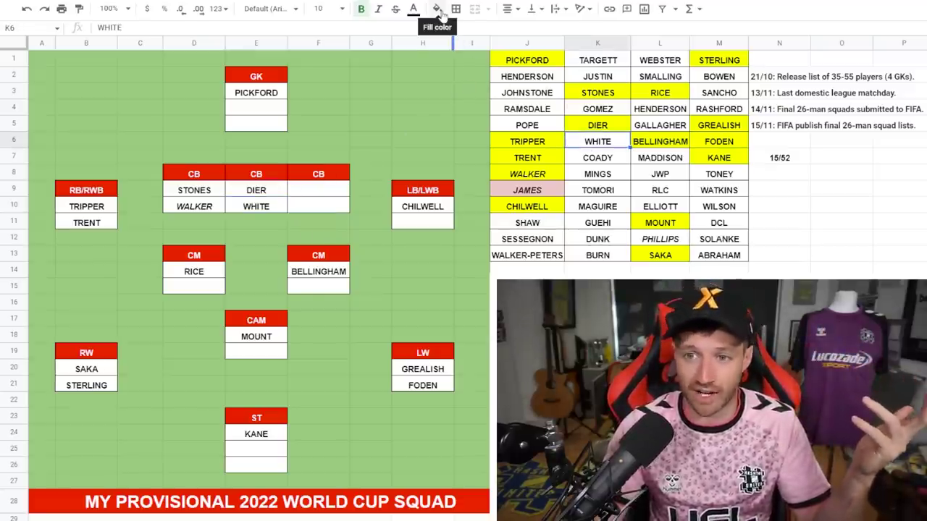
pyautogui.click(436, 8)
pyautogui.click(487, 73)
pyautogui.click(823, 192)
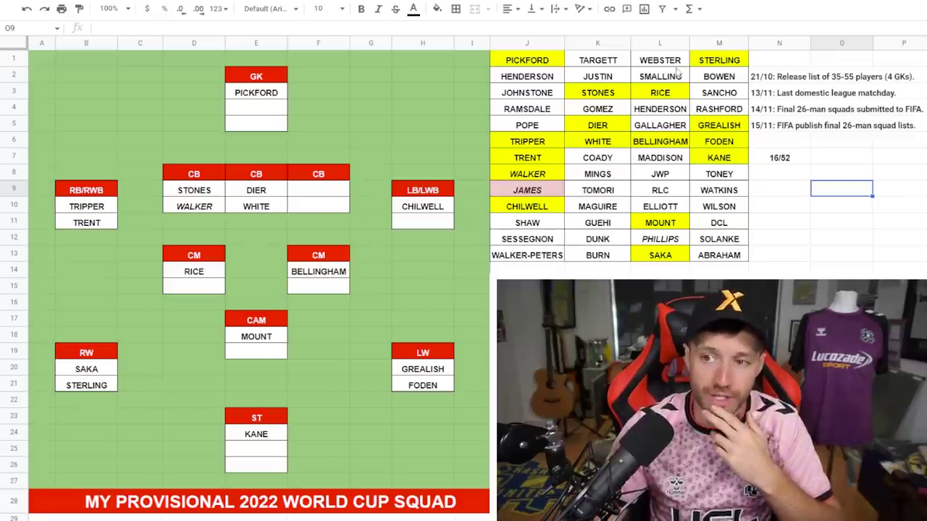
# - Copy COADY into the first slot of the third CB box and highlight the name in yellow in the player list
pyautogui.click(332, 191)
pyautogui.hotkey('ctrl', 'v')
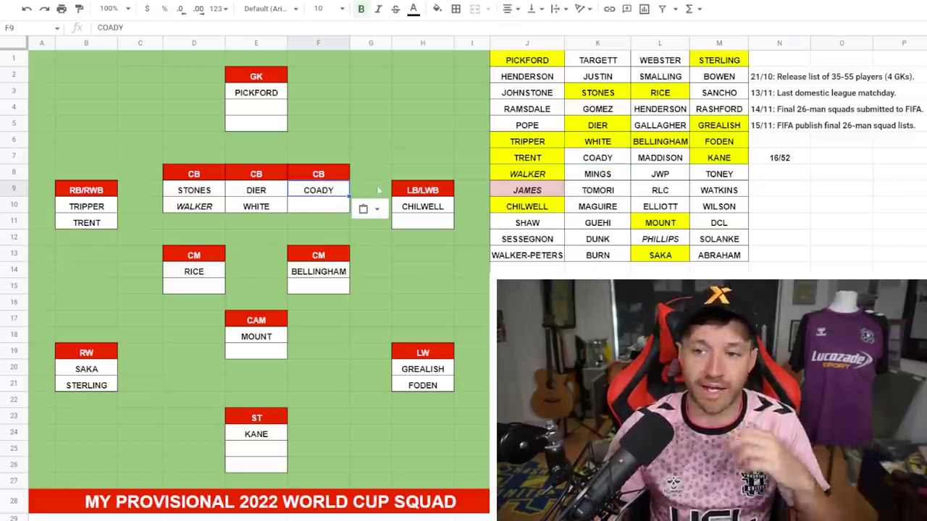
pyautogui.click(588, 161)
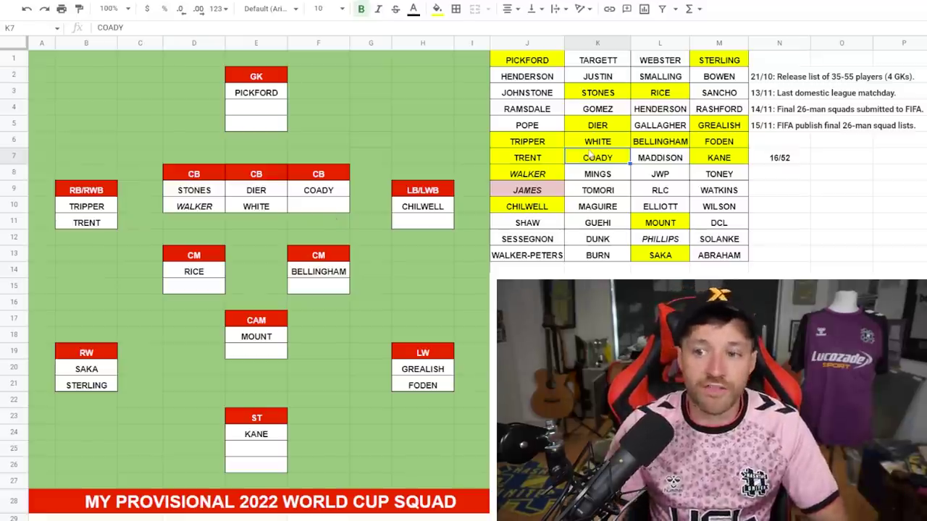
# - Copy GOMEZ from the player list into the CB slot below COADY
pyautogui.click(598, 108)
pyautogui.hotkey('ctrl', 'c')
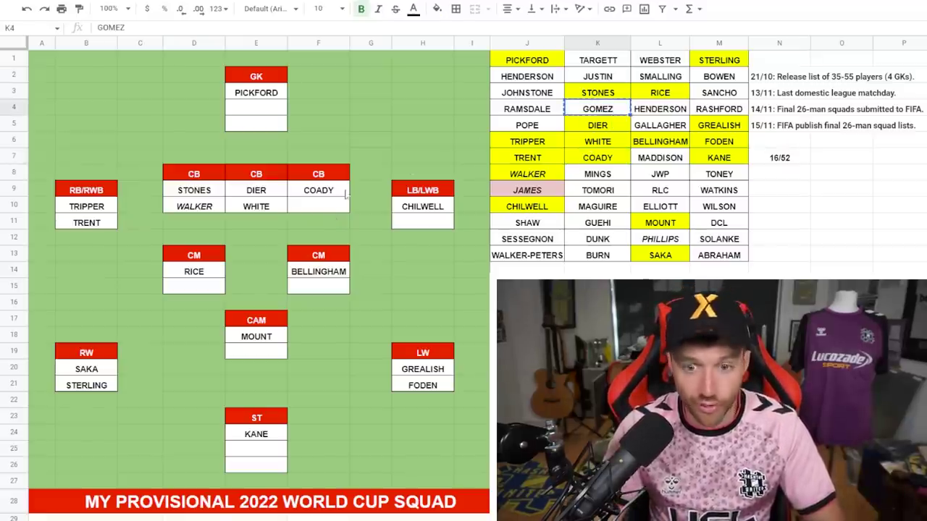
pyautogui.click(330, 207)
pyautogui.hotkey('ctrl', 'v')
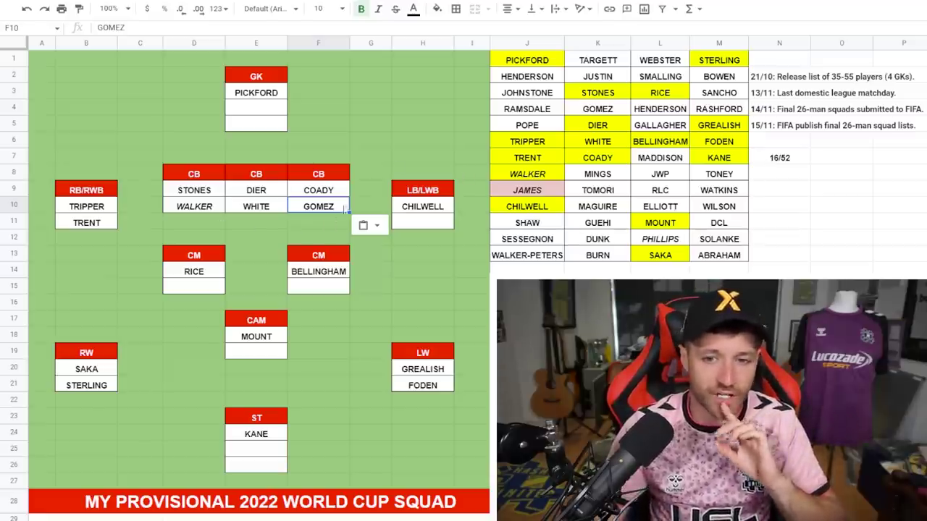
# - Copy MAGUIRE from the player list into the cell below GOMEZ as an extra centre-back
pyautogui.click(592, 209)
pyautogui.hotkey('ctrl', 'c')
pyautogui.click(321, 228)
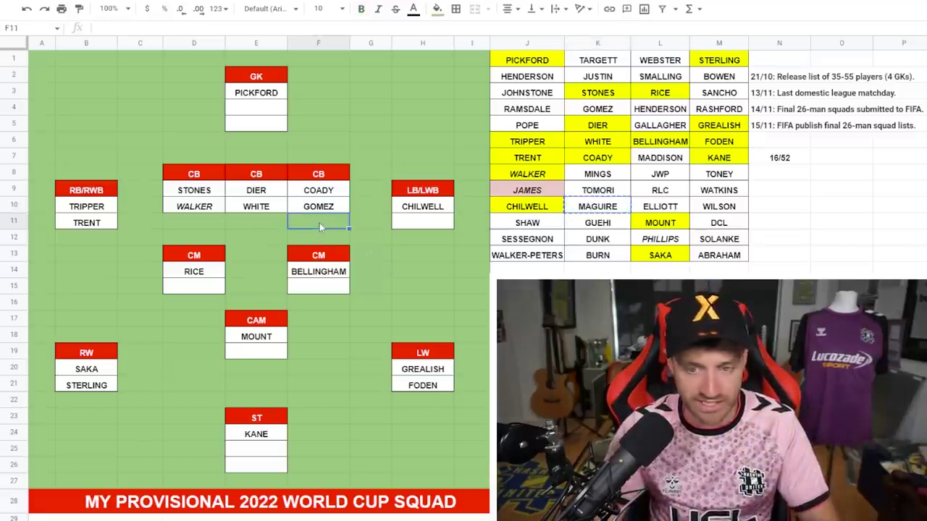
pyautogui.hotkey('ctrl', 'v')
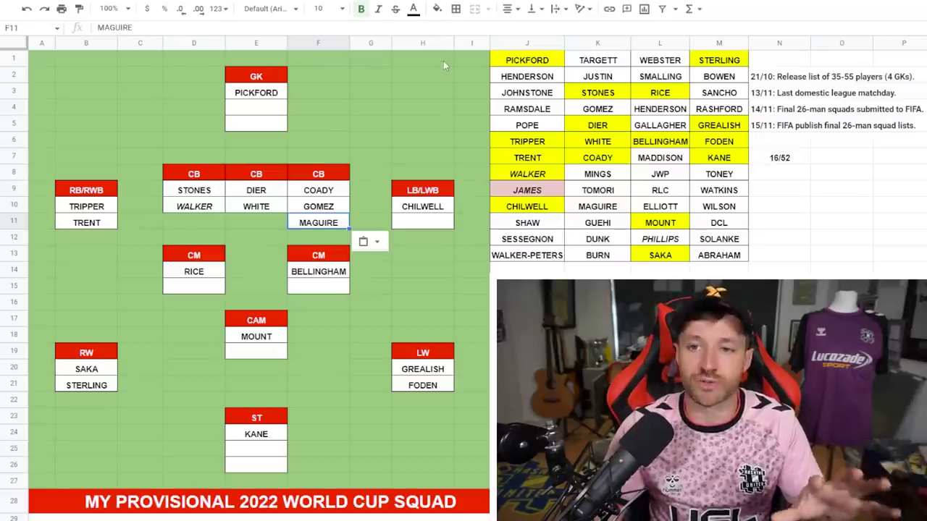
# - Mark MAGUIRE with bright green fill and italics in the squad and player list, and update the tally to 19/52
pyautogui.click(436, 9)
pyautogui.click(492, 73)
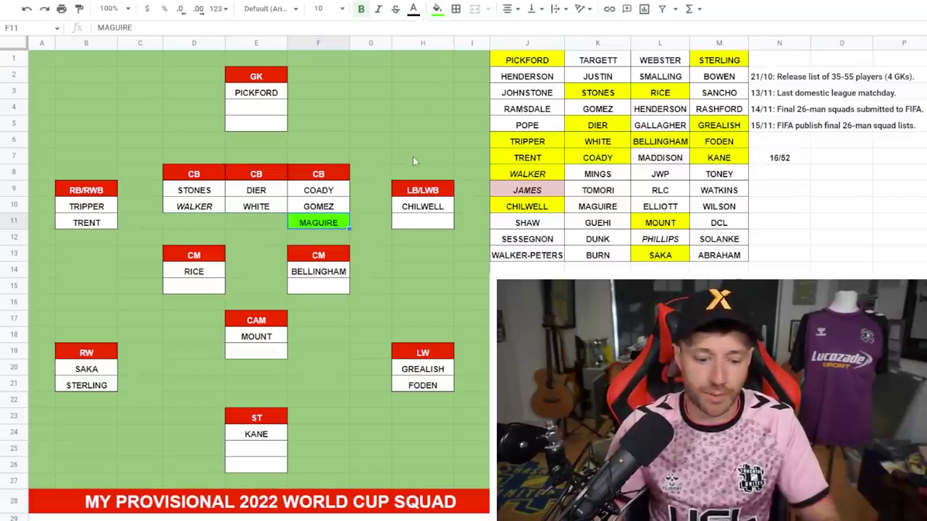
pyautogui.hotkey('ctrl', 'i')
pyautogui.click(722, 244)
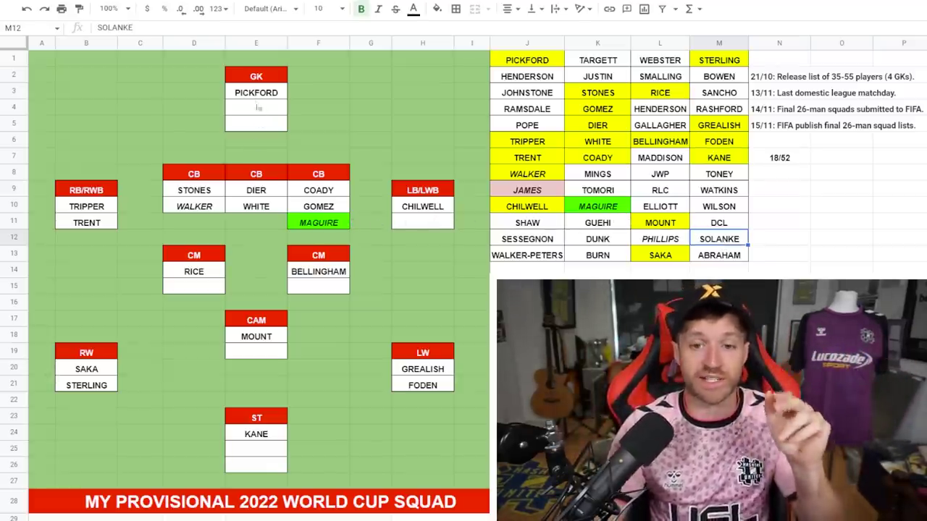
pyautogui.click(779, 222)
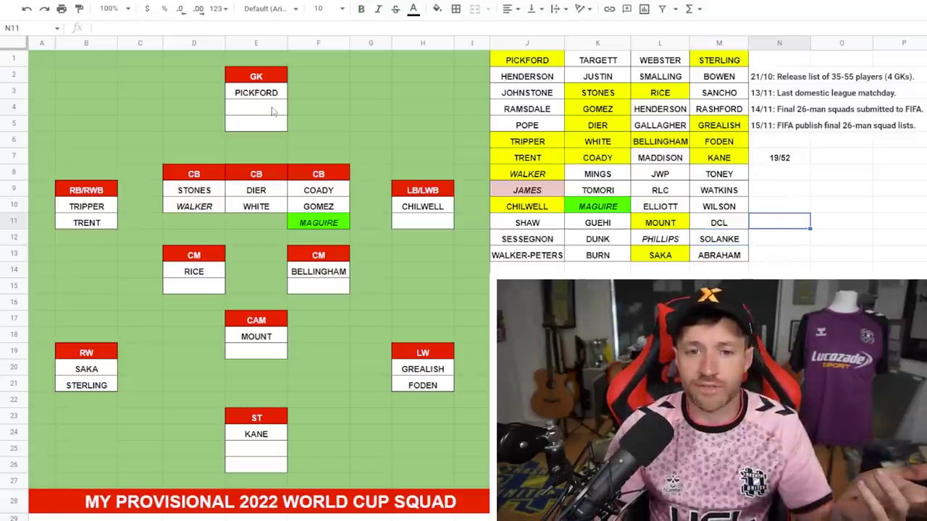
# - Copy RAMSDALE and POPE from the player list into the two empty GK slots below PICKFORD
pyautogui.click(548, 112)
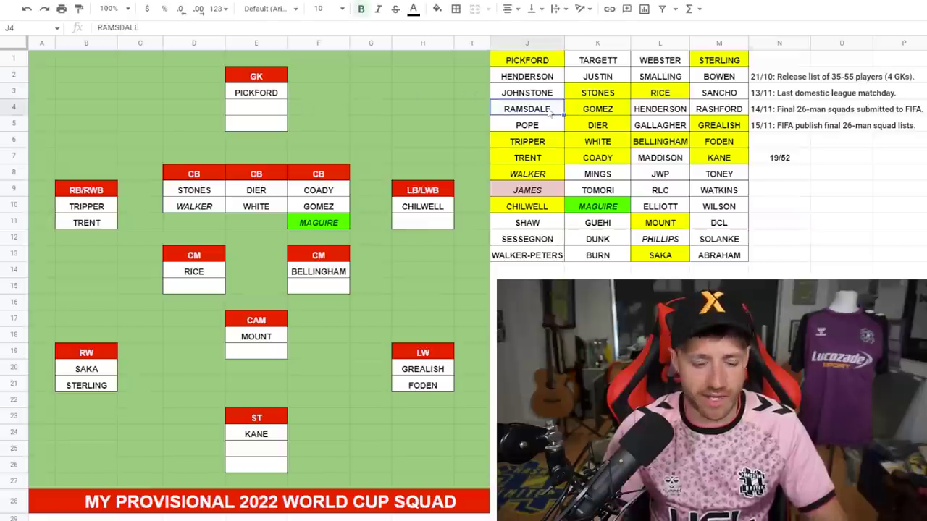
pyautogui.hotkey('ctrl', 'c')
pyautogui.click(268, 110)
pyautogui.hotkey('ctrl', 'v')
pyautogui.click(515, 125)
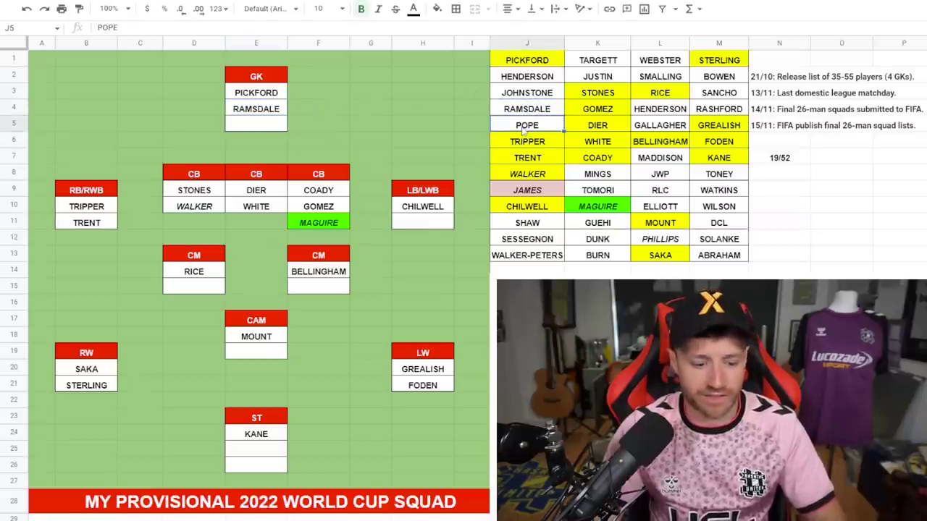
pyautogui.hotkey('ctrl', 'c')
pyautogui.click(257, 126)
pyautogui.hotkey('ctrl', 'v')
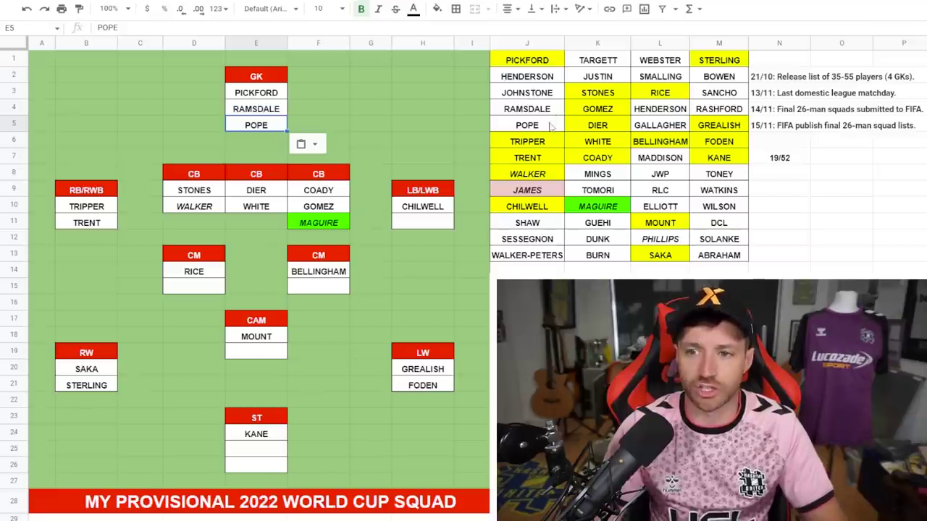
# - Highlight RAMSDALE and POPE in yellow with a 21/52 tally, and shade goalkeepers HENDERSON and JOHNSTONE light red in the player list
pyautogui.moveTo(548, 110); pyautogui.dragTo(551, 126)
pyautogui.hotkey('ctrl', 'alt', 'shift', '1')
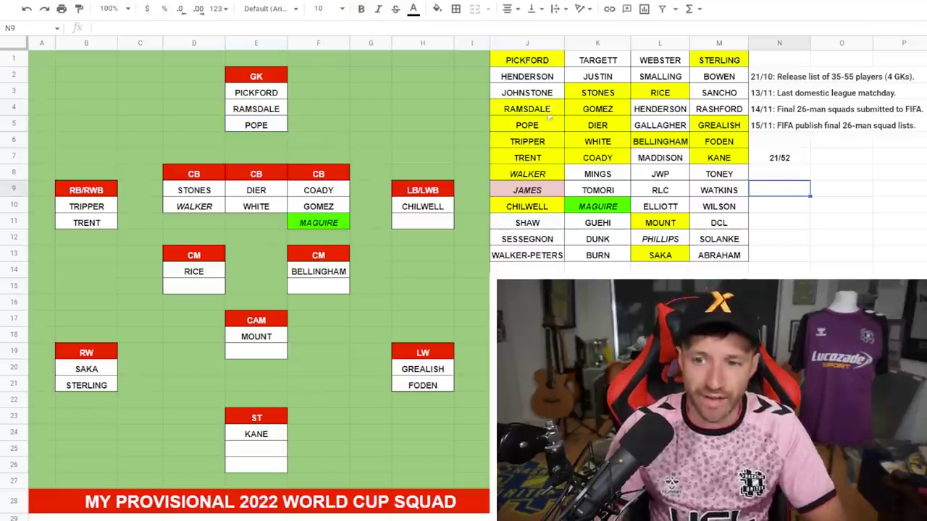
pyautogui.moveTo(548, 76); pyautogui.dragTo(548, 92)
pyautogui.hotkey('ctrl', 'alt', 'shift', '2')
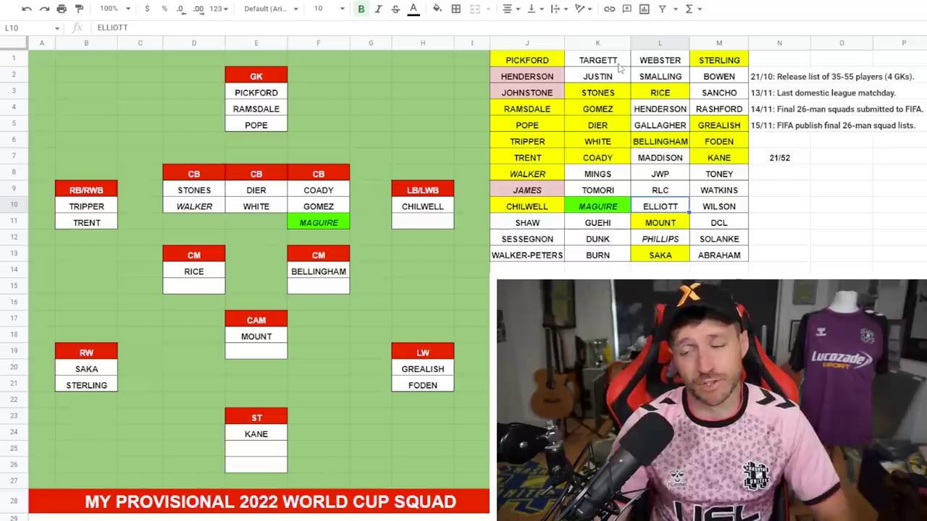
# - Copy SHAW into the LB/LWB slot below CHILWELL and mark the pick with a yellow list highlight and a 22/52 tally
pyautogui.click(551, 225)
pyautogui.hotkey('ctrl', 'c')
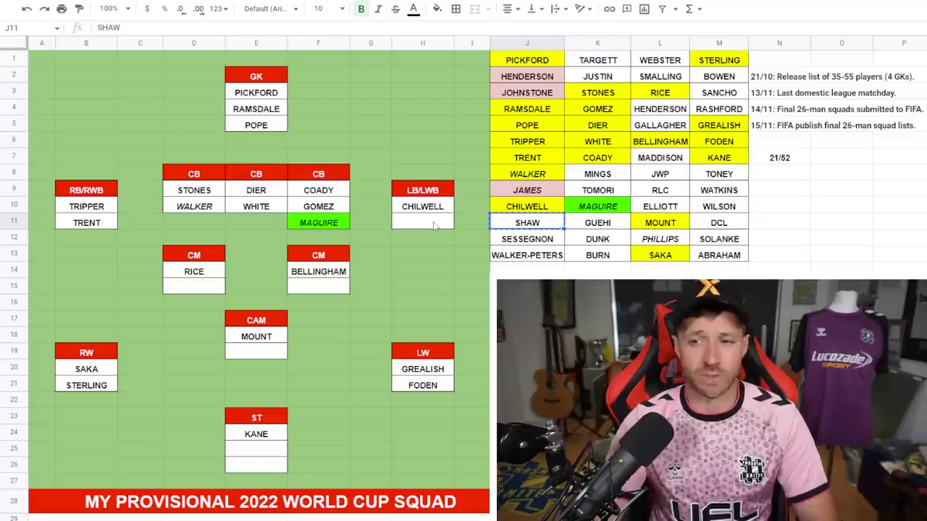
pyautogui.click(434, 227)
pyautogui.hotkey('ctrl', 'v')
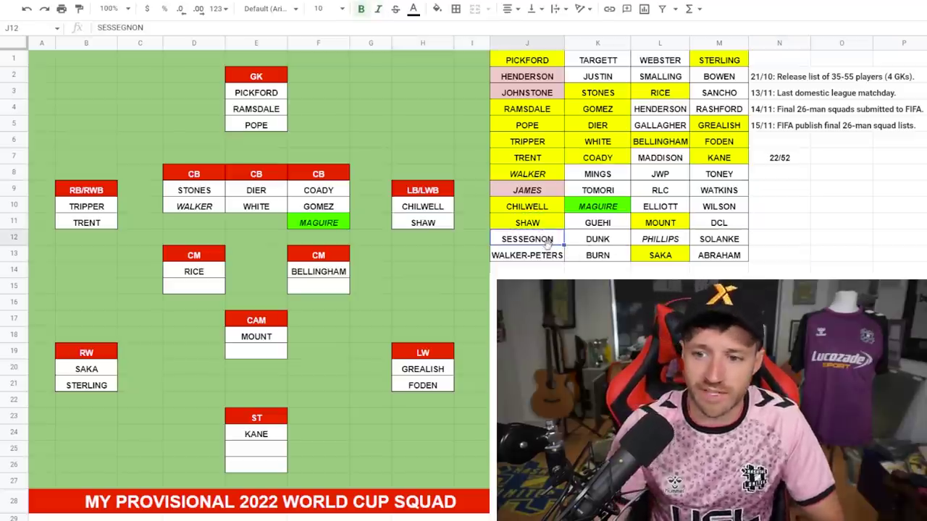
# - Shade the unpicked full-backs SESSEGNON, WALKER-PETERS, TARGETT and JUSTIN light red in the player list
pyautogui.click(551, 255)
pyautogui.keyDown('shift'); pyautogui.click(547, 241); pyautogui.keyUp('shift')
pyautogui.moveTo(614, 65); pyautogui.dragTo(609, 78)
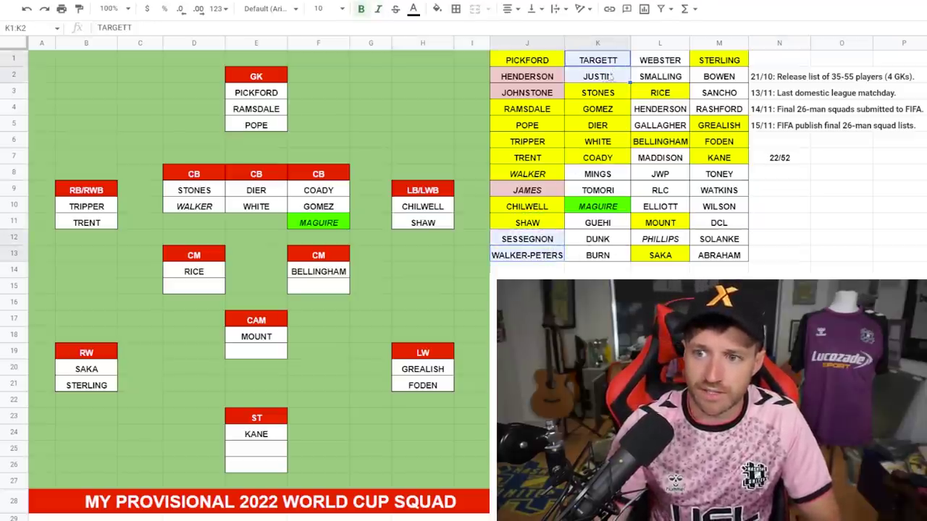
pyautogui.click(443, 13)
pyautogui.click(456, 85)
pyautogui.click(659, 157)
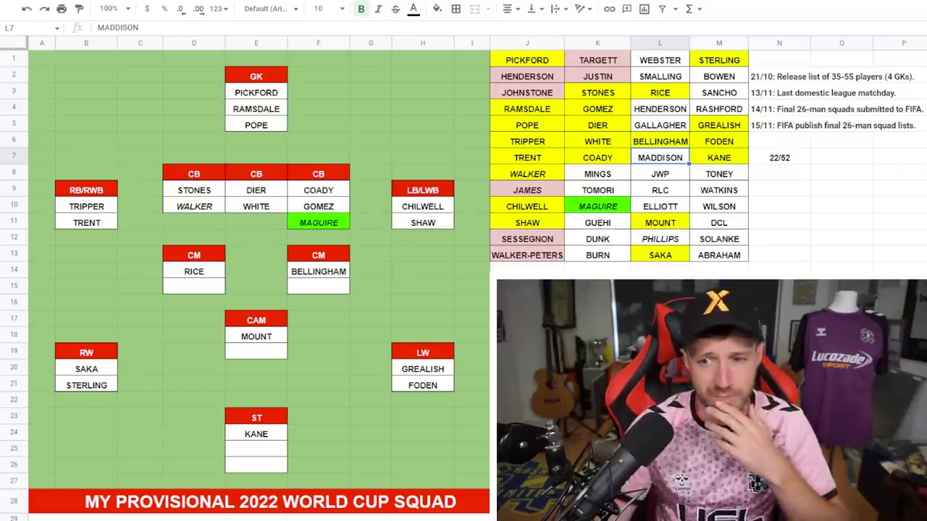
# - Copy TOMORI into the cell below WHITE and mark the name with bright green fill and italics in the squad and player list
pyautogui.click(304, 227)
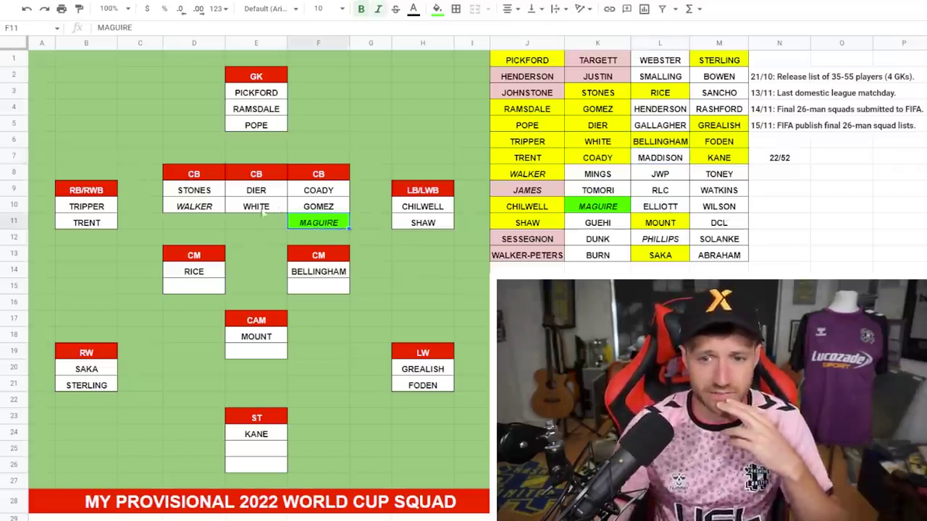
pyautogui.click(611, 193)
pyautogui.click(256, 223)
pyautogui.hotkey('ctrl', 'v')
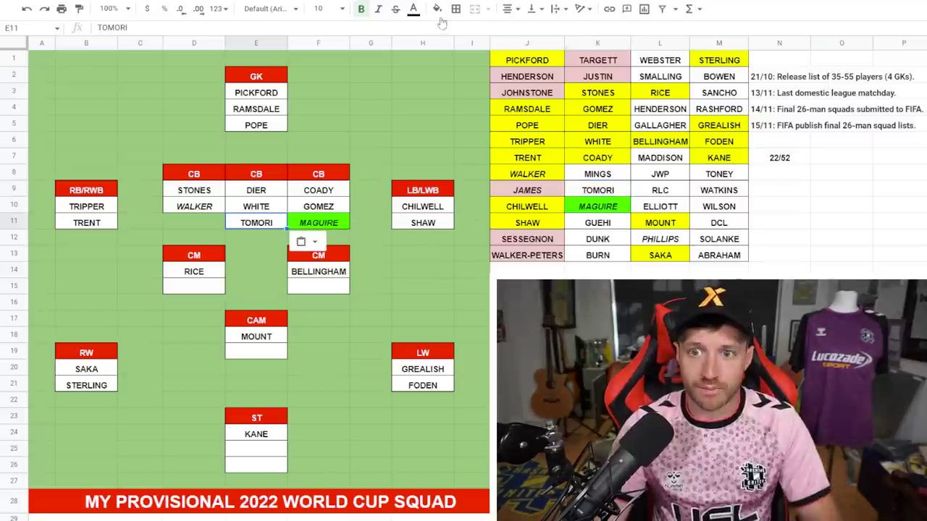
pyautogui.click(437, 8)
pyautogui.click(491, 72)
pyautogui.click(377, 9)
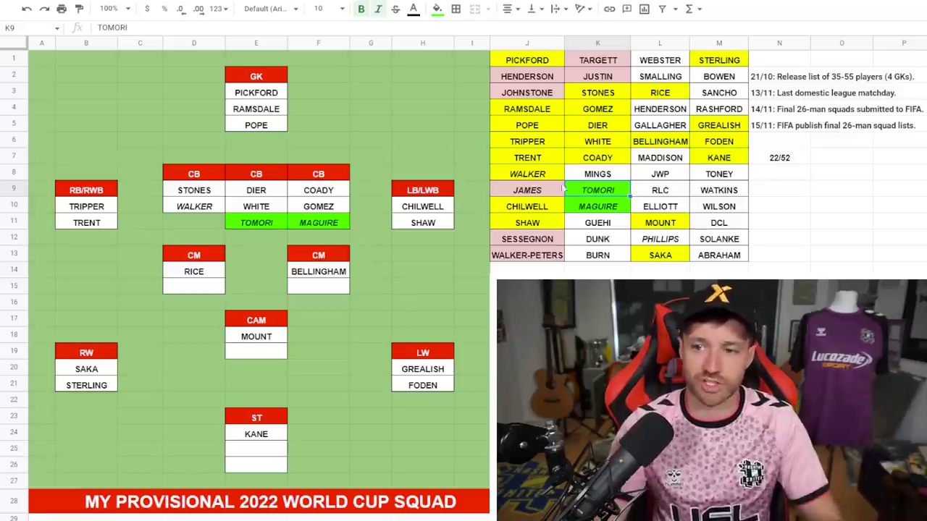
# - Shade MINGS, GUEHI, DUNK, BURN, WEBSTER and SMALLING light red in the player list and update the tally to 23/52
pyautogui.click(597, 174)
pyautogui.moveTo(597, 223); pyautogui.dragTo(598, 255)
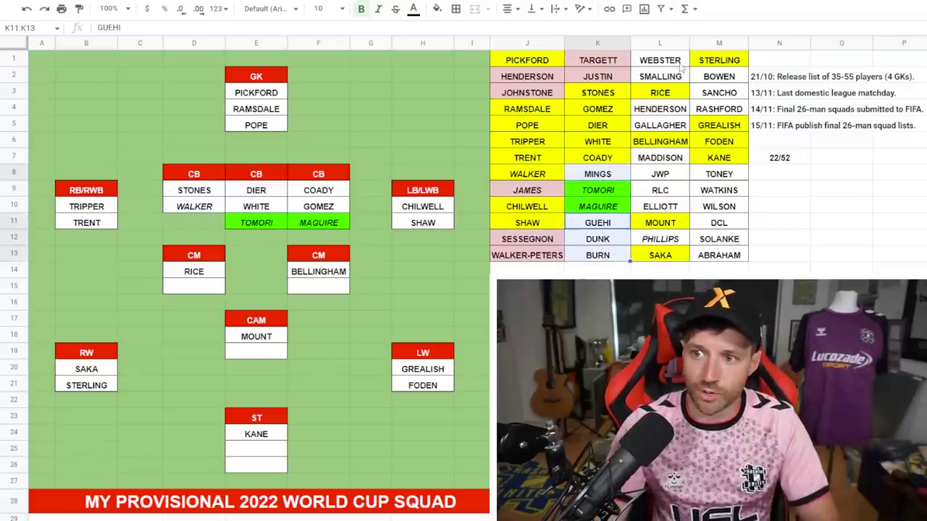
pyautogui.moveTo(659, 60); pyautogui.dragTo(659, 76)
pyautogui.click(436, 8)
pyautogui.click(479, 78)
pyautogui.click(719, 189)
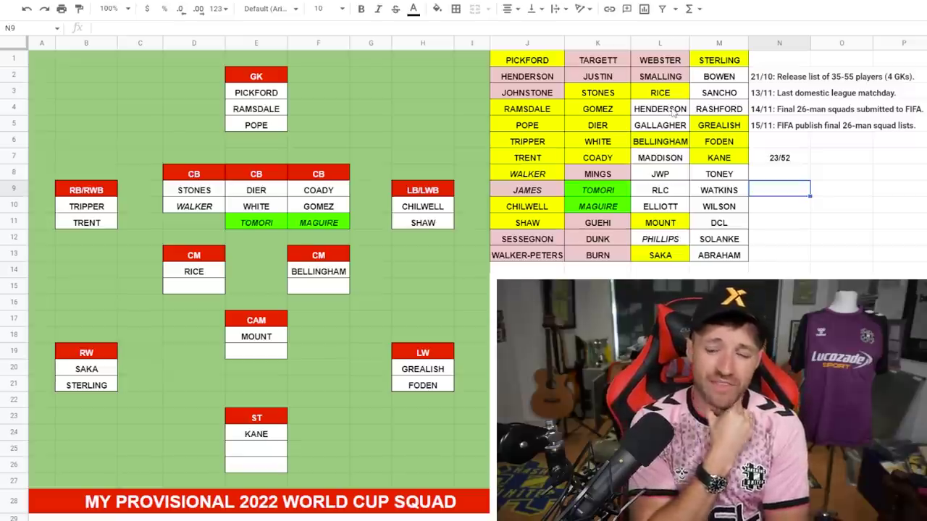
# - Shade PHILLIPS light red in the player list
pyautogui.click(662, 240)
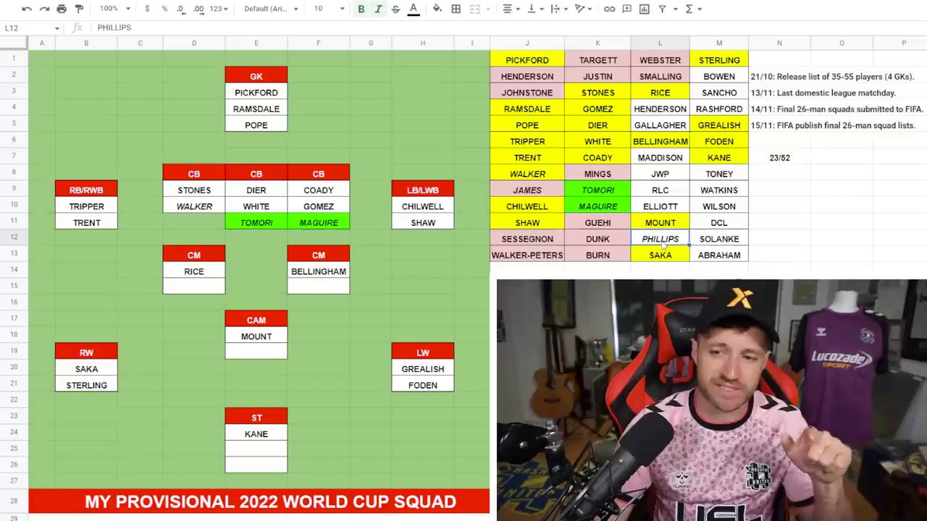
pyautogui.click(437, 8)
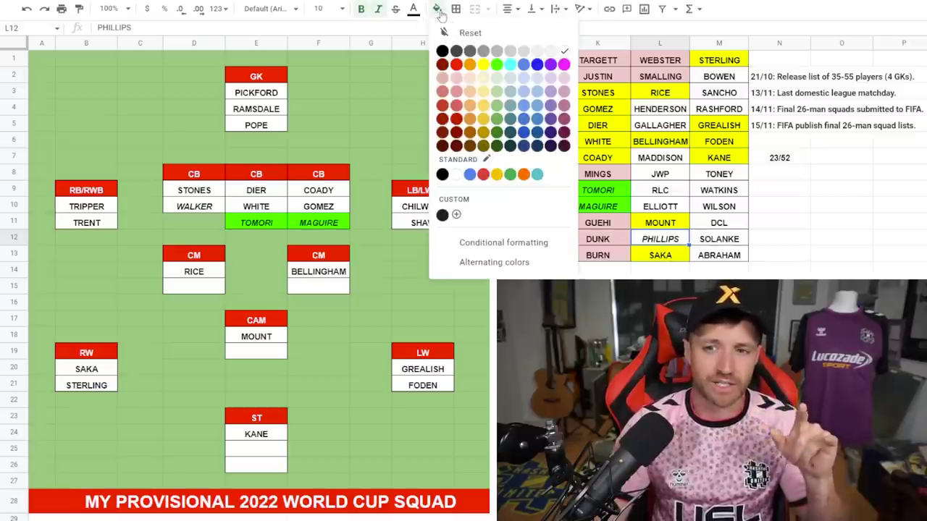
pyautogui.click(467, 86)
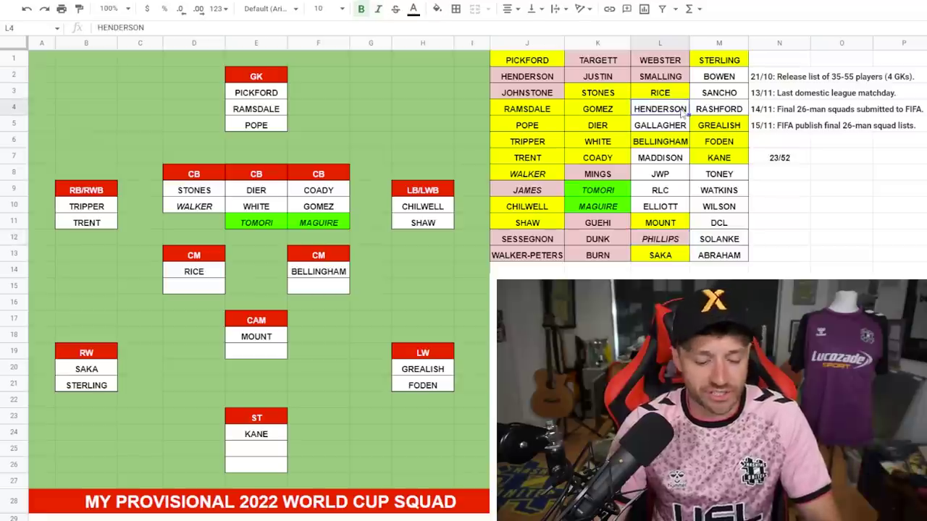
# - Enter HENDERSON in the CM slot below RICE and mark the pick with a yellow list highlight and a 24/52 tally
pyautogui.click(675, 110)
pyautogui.click(199, 287)
pyautogui.write('HENDERSON')
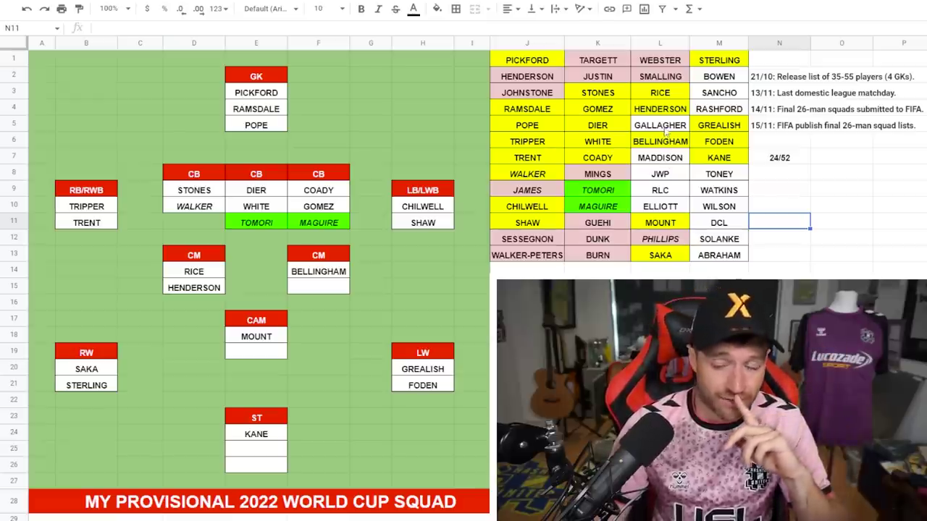
# - Copy JWP from the player list into the CM slot below BELLINGHAM
pyautogui.click(669, 178)
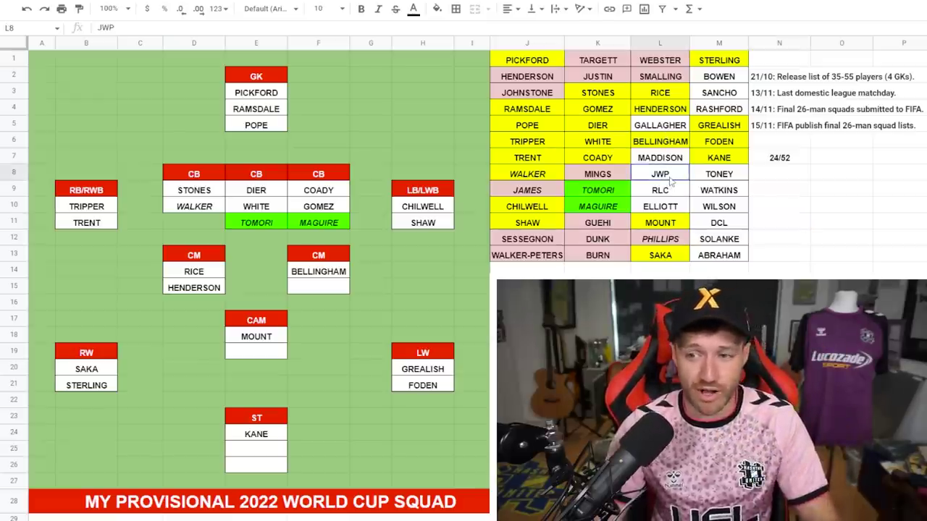
pyautogui.hotkey('ctrl', 'c')
pyautogui.click(324, 288)
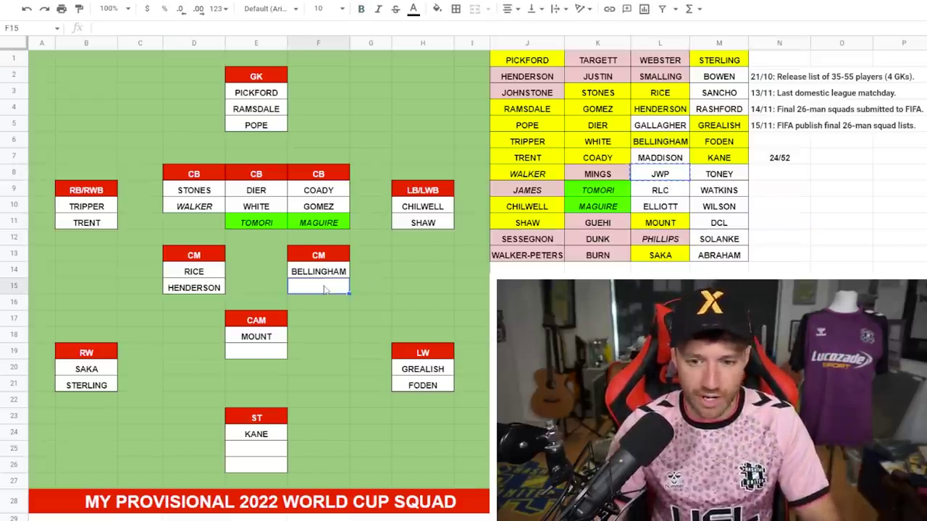
pyautogui.hotkey('ctrl', 'v')
# - Add GALLAGHER below JWP with green fill, mark JWP yellow and GALLAGHER green in the list, and set the tally to 26/52
pyautogui.click(659, 126)
pyautogui.hotkey('ctrl', 'c')
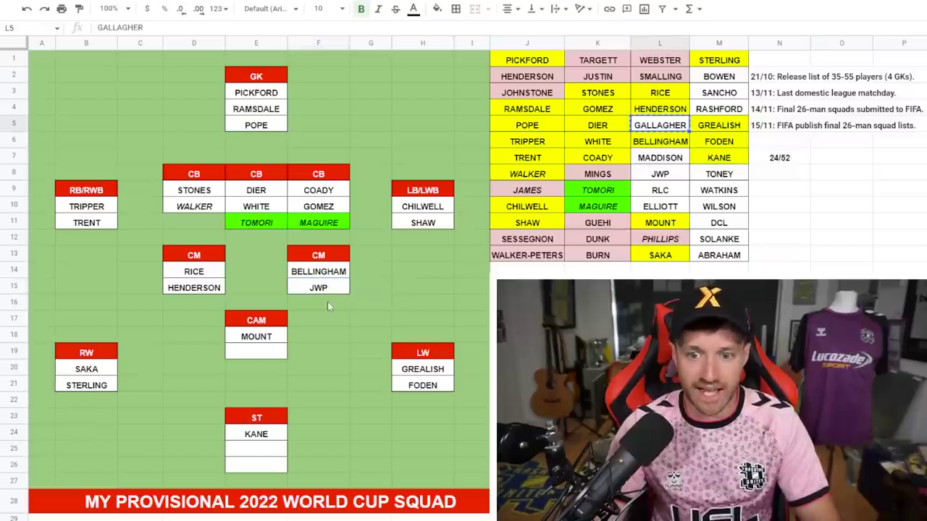
pyautogui.click(328, 303)
pyautogui.hotkey('ctrl', 'v')
pyautogui.click(436, 8)
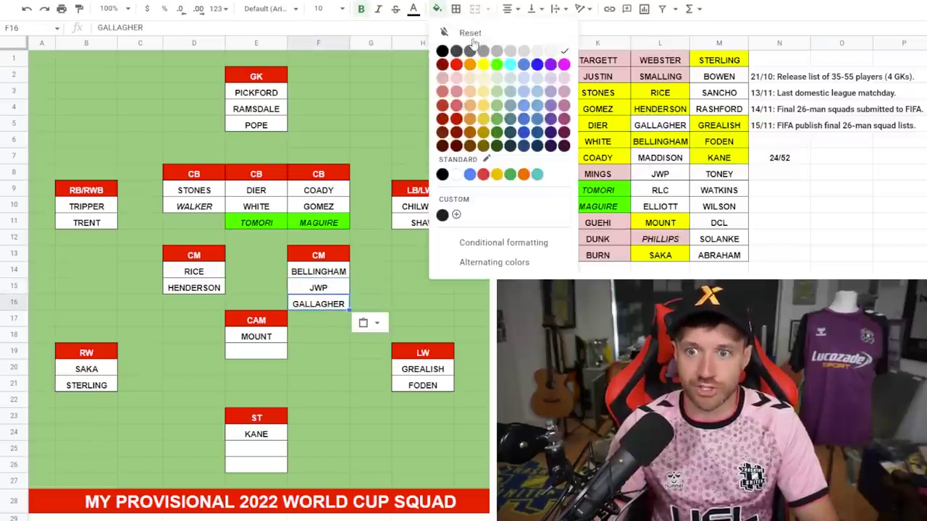
pyautogui.click(497, 65)
# - Shade RLC and ELLIOTT light red in the player list
pyautogui.moveTo(659, 190); pyautogui.dragTo(659, 207)
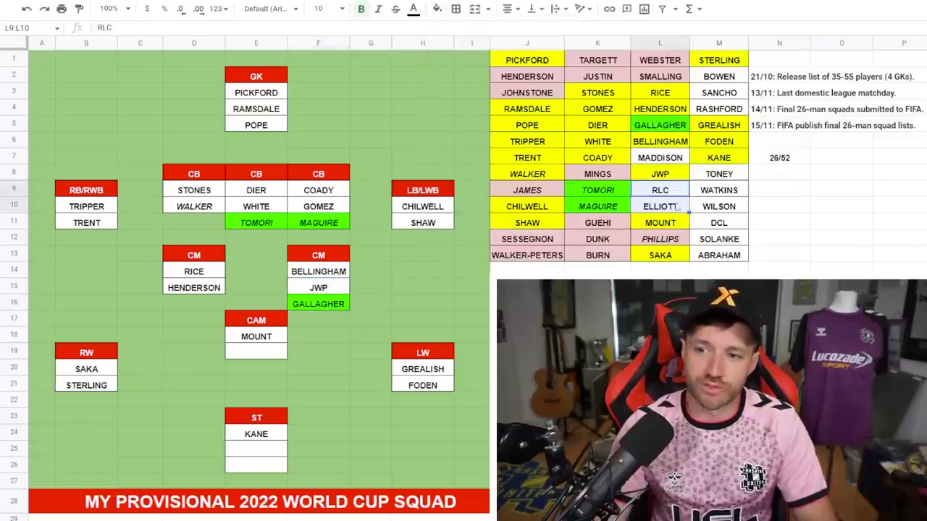
pyautogui.click(437, 9)
pyautogui.click(779, 207)
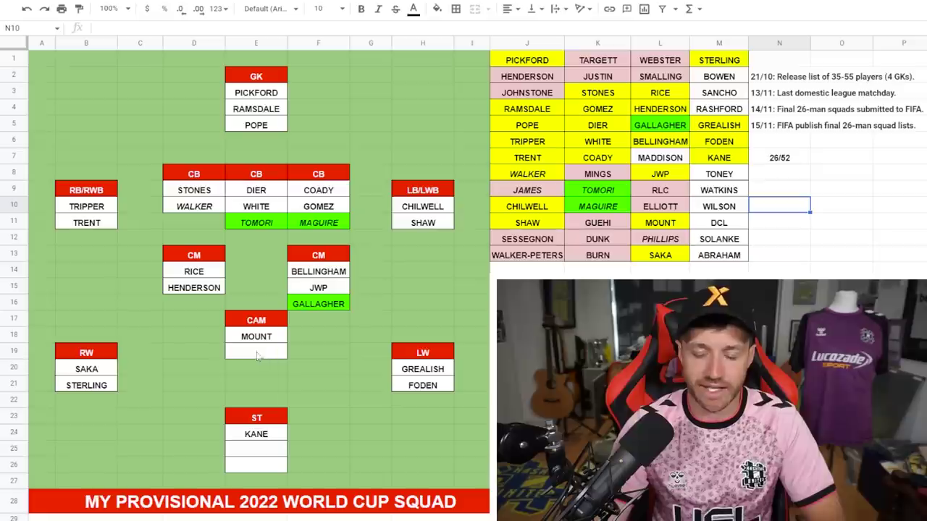
# - Copy MADDISON into the CAM slot below MOUNT and record the pick with a yellow list highlight and a 27/52 tally
pyautogui.click(660, 157)
pyautogui.hotkey('ctrl', 'c')
pyautogui.click(269, 354)
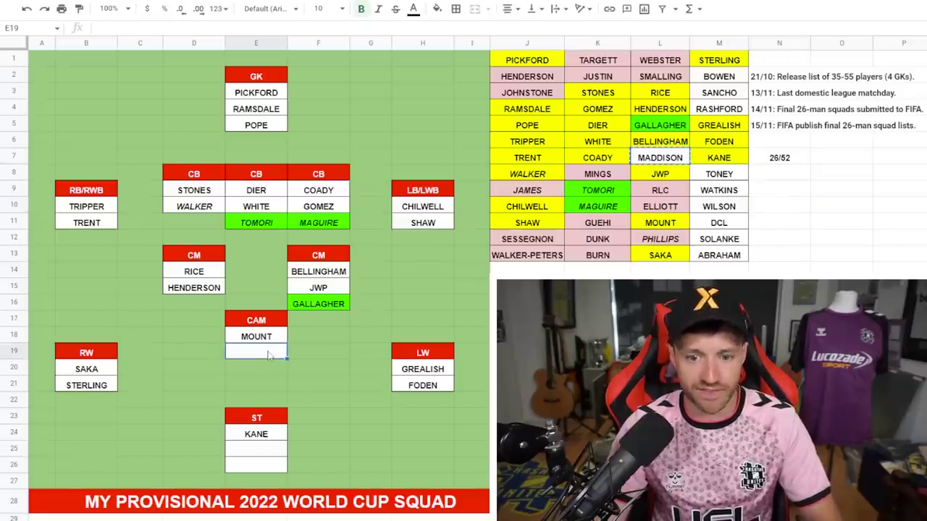
pyautogui.hotkey('ctrl', 'v')
pyautogui.click(659, 157)
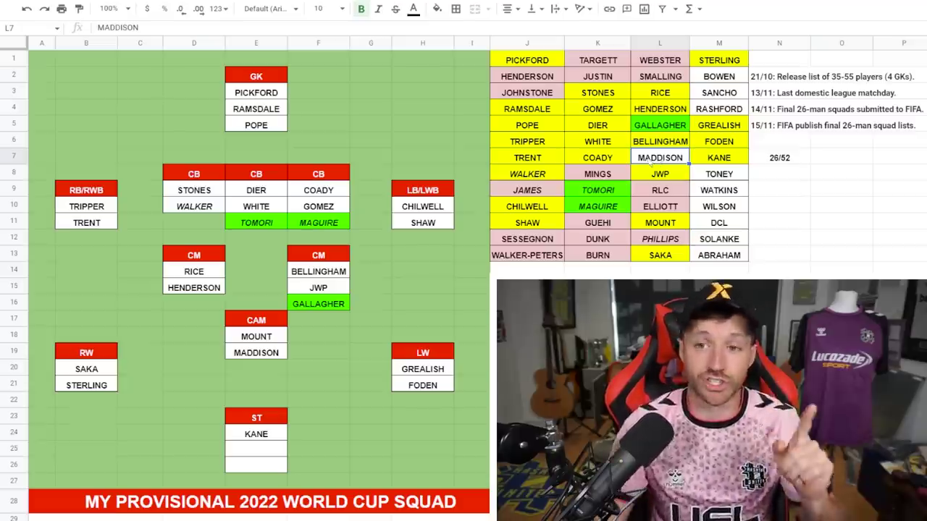
pyautogui.click(817, 210)
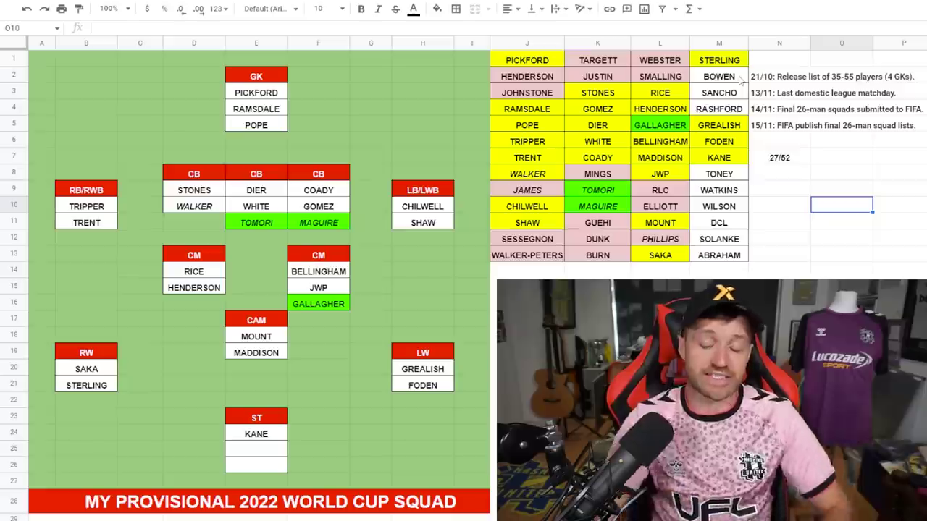
# - Copy RASHFORD into the ST slot below KANE and record the pick with a yellow list highlight and a 28/52 tally
pyautogui.click(739, 110)
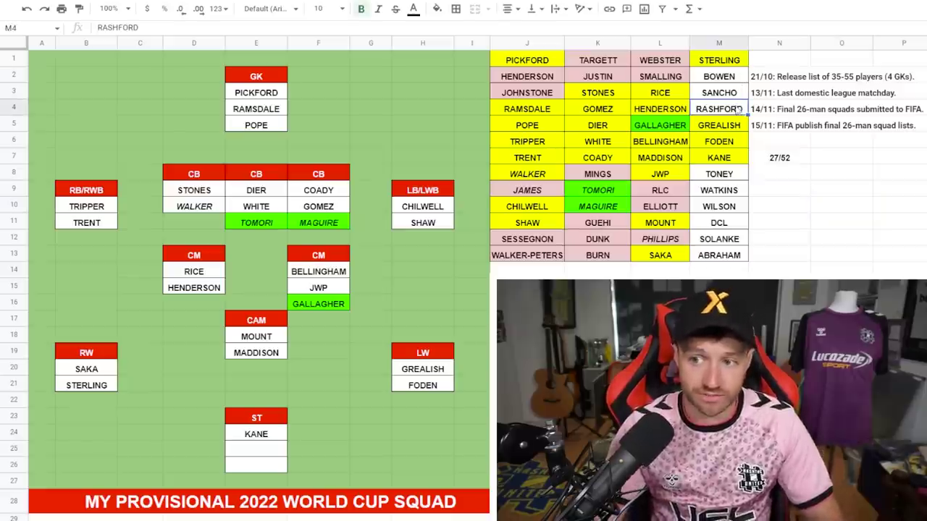
pyautogui.click(269, 452)
pyautogui.hotkey('ctrl', 'v')
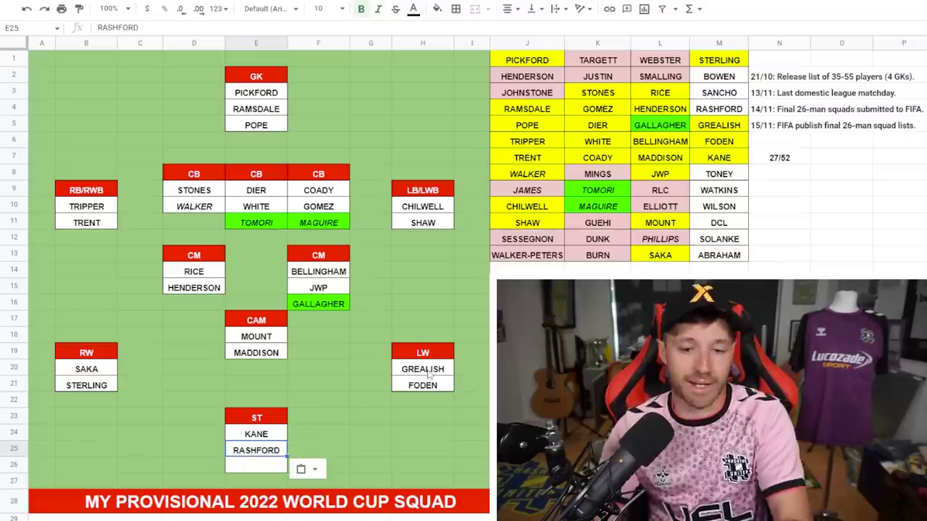
pyautogui.click(721, 112)
pyautogui.click(804, 154)
pyautogui.write('28/52')
pyautogui.click(761, 208)
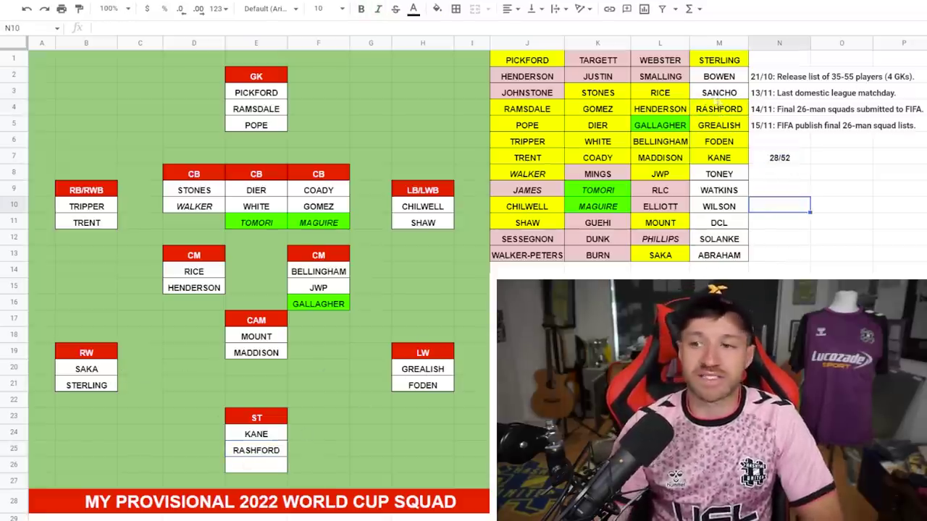
# - Copy BOWEN from the player list to the cell below STERLING in the RW group and fill it bright green
pyautogui.click(737, 82)
pyautogui.hotkey('ctrl', 'c')
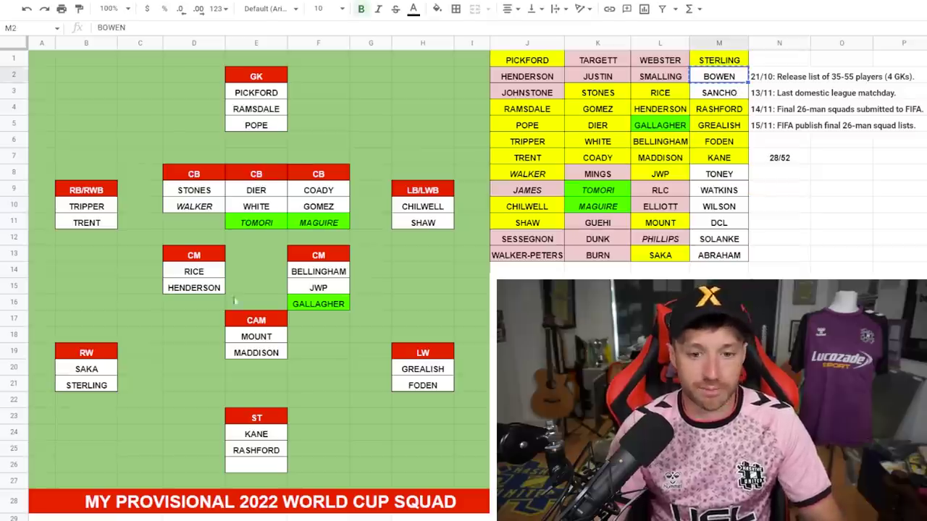
pyautogui.click(86, 401)
pyautogui.hotkey('ctrl', 'v')
pyautogui.click(437, 9)
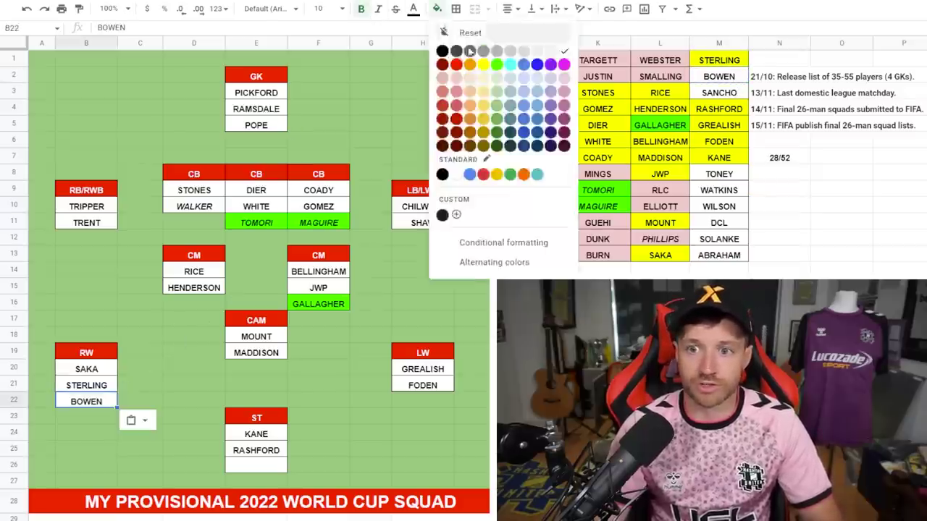
pyautogui.click(504, 65)
# - Add SANCHO below BOWEN in the RW group with bright green fill, and mark both players green in the list
pyautogui.click(719, 93)
pyautogui.hotkey('ctrl', 'c')
pyautogui.click(93, 418)
pyautogui.hotkey('ctrl', 'v')
pyautogui.click(437, 9)
pyautogui.click(504, 65)
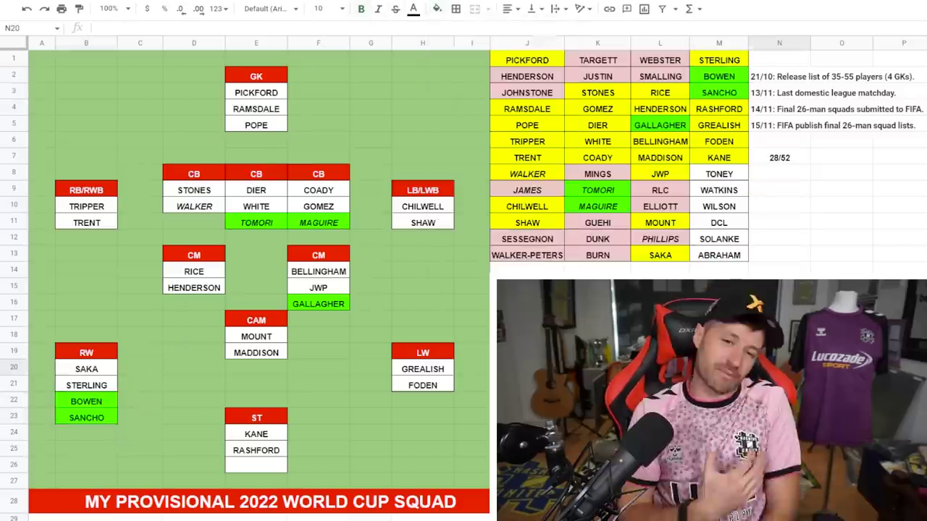
pyautogui.click(779, 367)
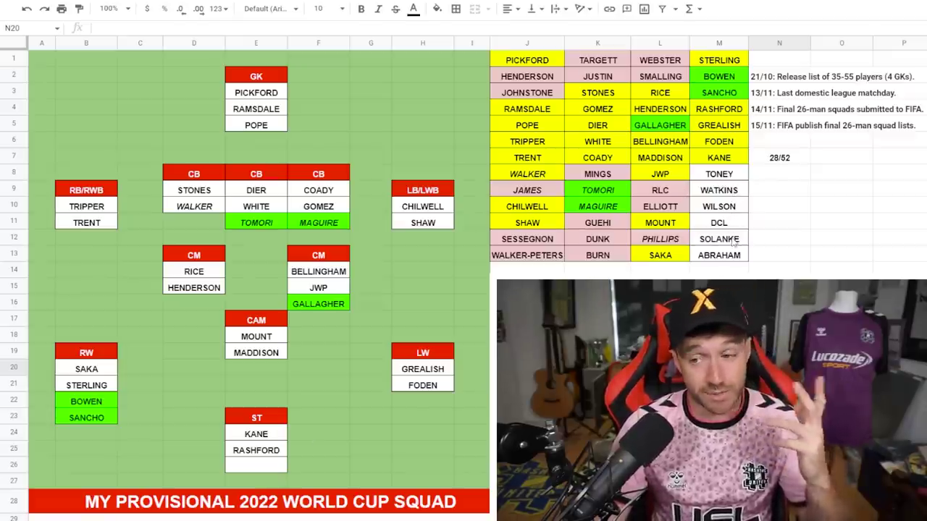
# - Shade WATKINS, WILSON, DCL and SOLANKE light red in the player list
pyautogui.click(735, 176)
pyautogui.click(738, 254)
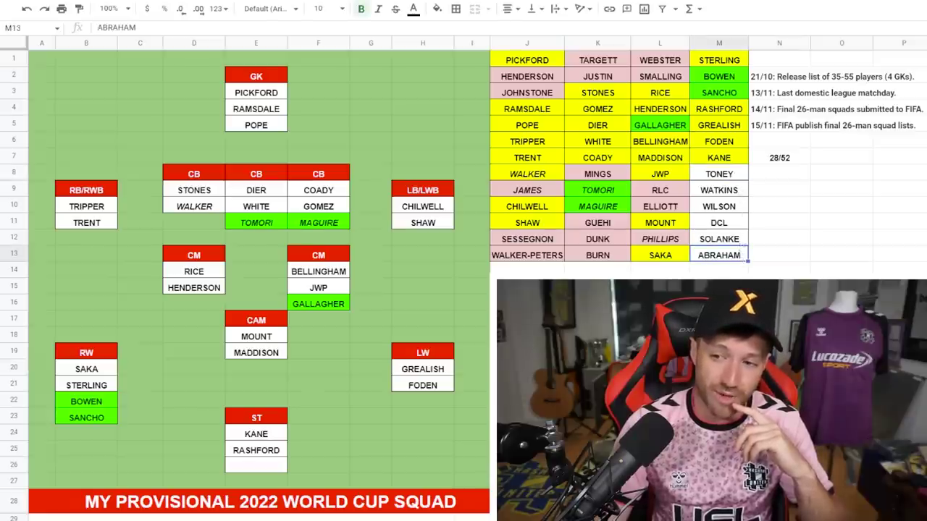
pyautogui.moveTo(727, 190); pyautogui.dragTo(728, 239)
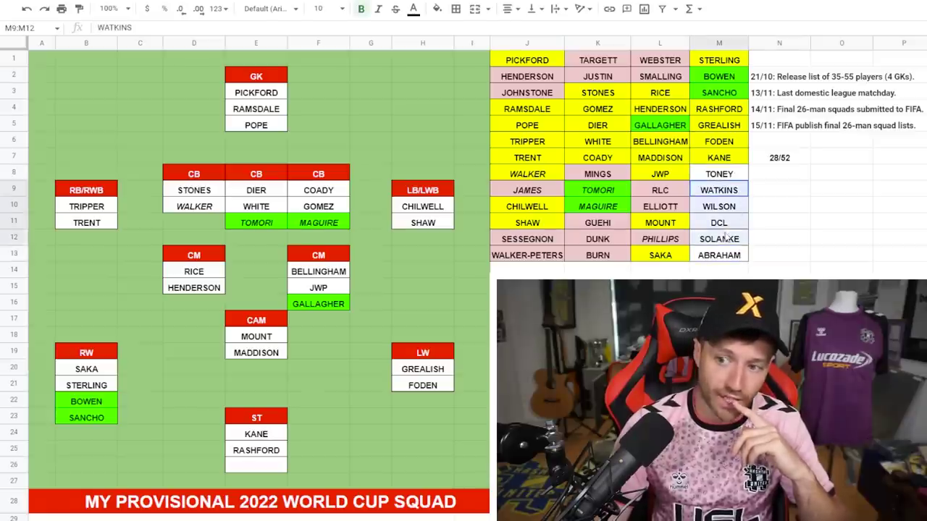
pyautogui.click(436, 9)
pyautogui.click(464, 73)
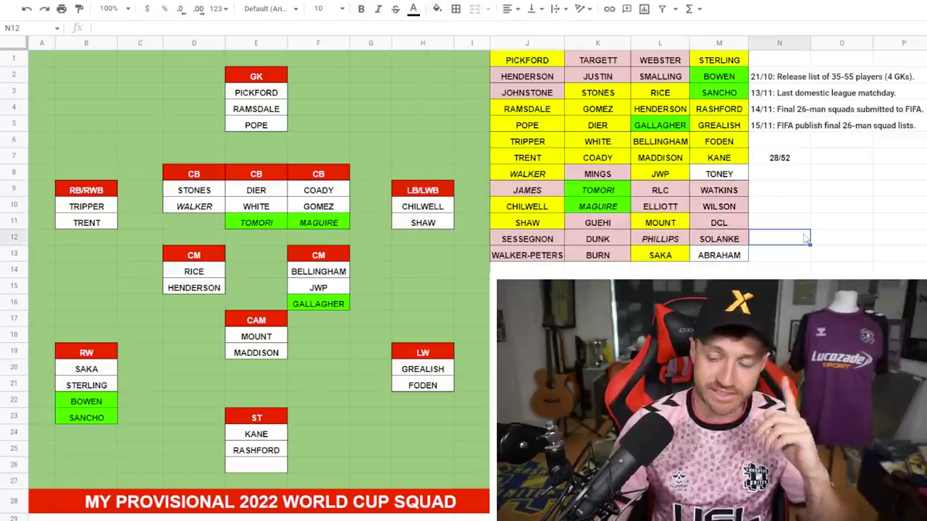
# - Copy TONEY from the player list into the ST slot below RASHFORD
pyautogui.click(736, 176)
pyautogui.hotkey('ctrl', 'c')
pyautogui.click(256, 467)
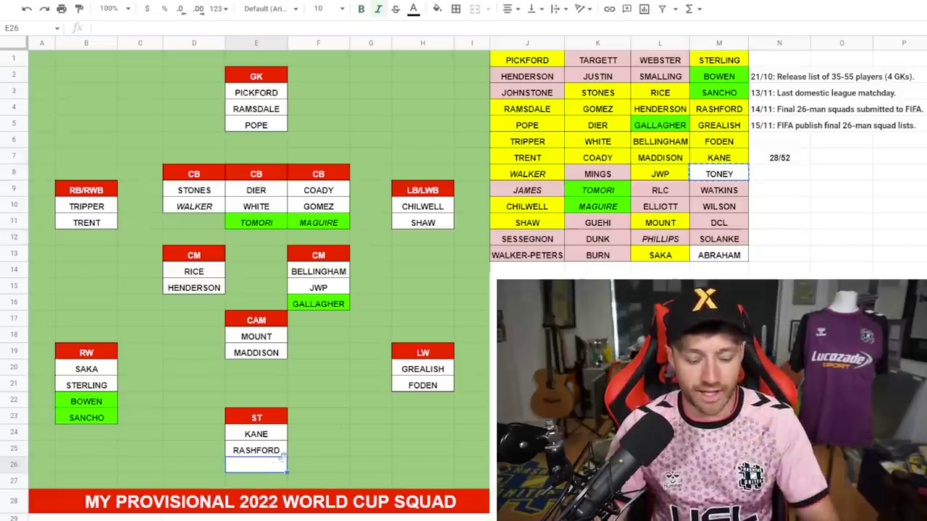
pyautogui.hotkey('ctrl', 'v')
# - Add ABRAHAM below TONEY with green fill, mark ABRAHAM green and TONEY yellow in the list, and set the tally to 32/52
pyautogui.click(723, 257)
pyautogui.hotkey('ctrl', 'c')
pyautogui.click(256, 482)
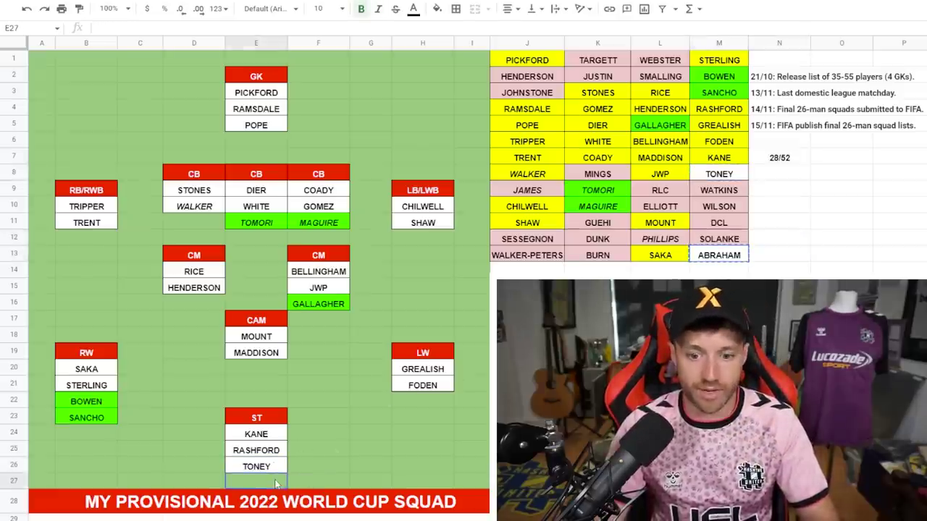
pyautogui.hotkey('ctrl', 'v')
pyautogui.click(436, 8)
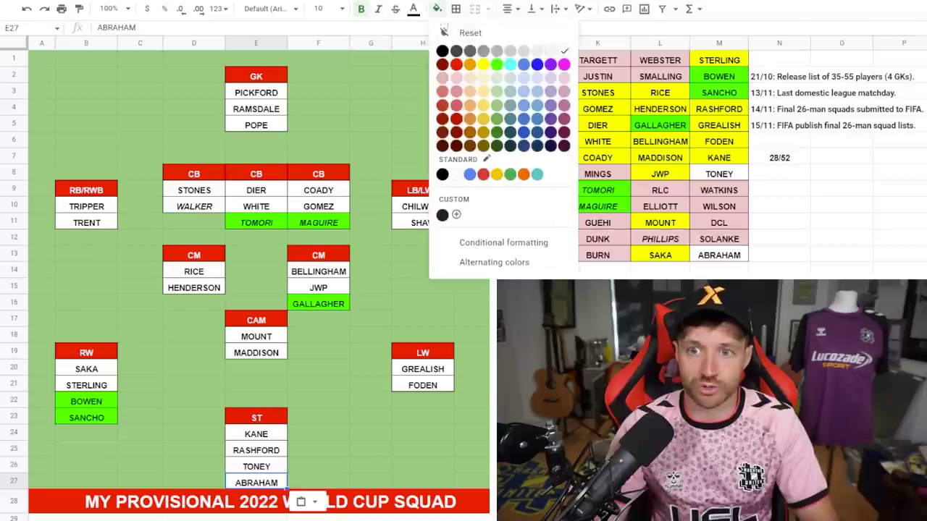
pyautogui.click(489, 69)
pyautogui.click(834, 237)
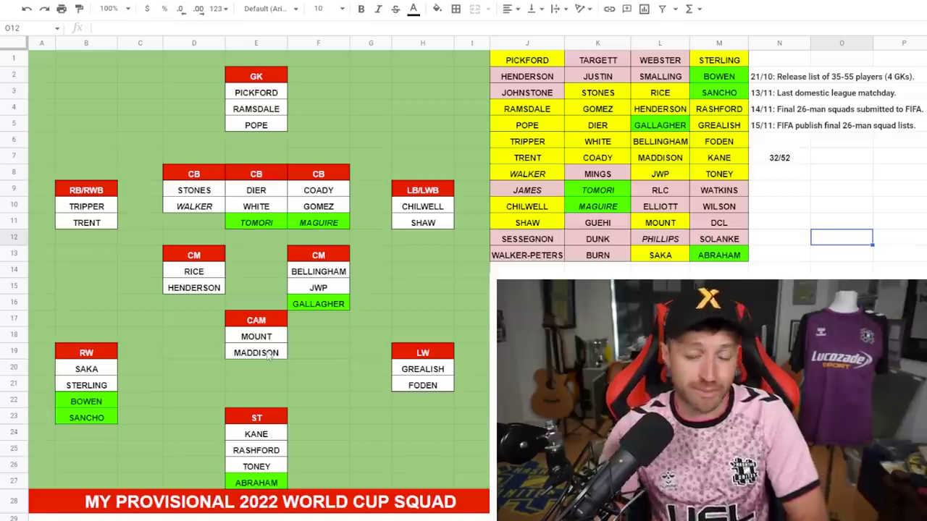
pyautogui.moveTo(431, 370); pyautogui.dragTo(431, 386)
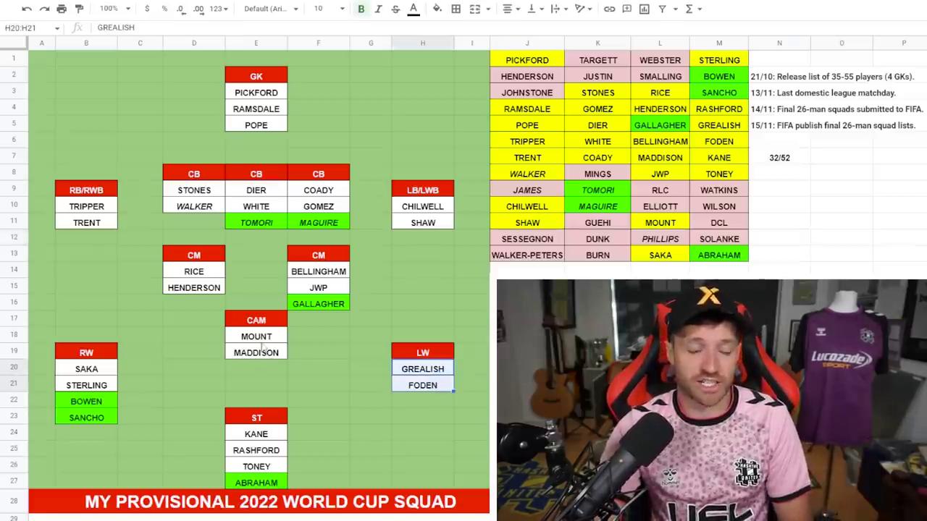
pyautogui.click(442, 385)
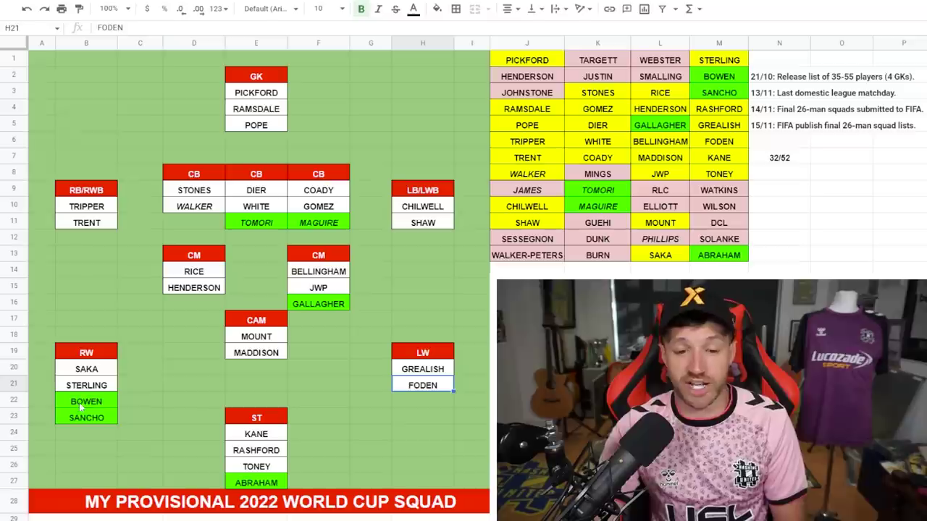